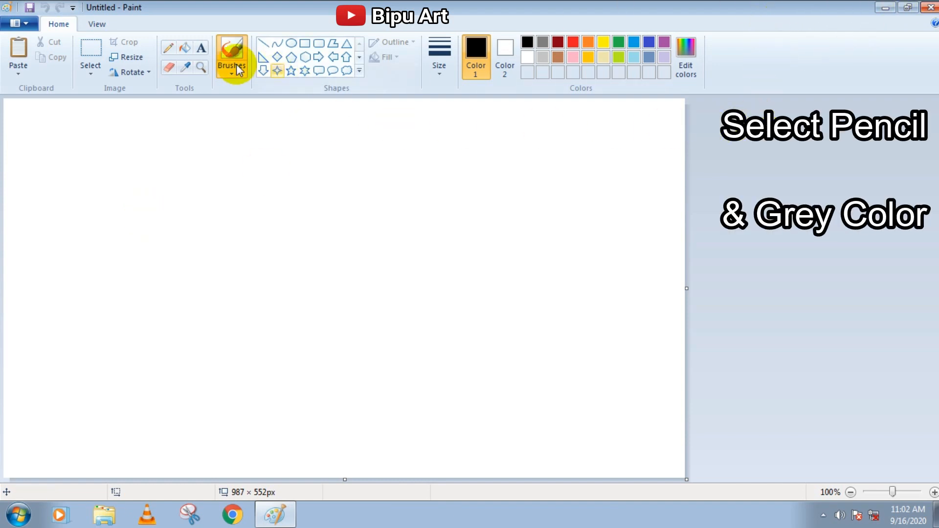
- Sketch a mountain ridge outline across the lower part of the canvas with a light gray pencil
click(170, 48)
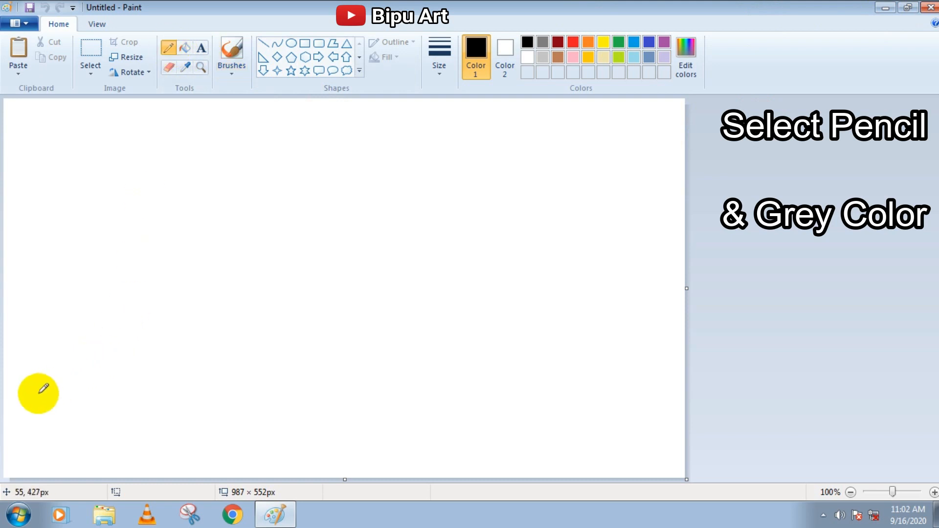
click(542, 58)
mouse_move(84, 333)
mouse_down()
mouse_move(8, 387)
mouse_move(102, 361)
mouse_up()
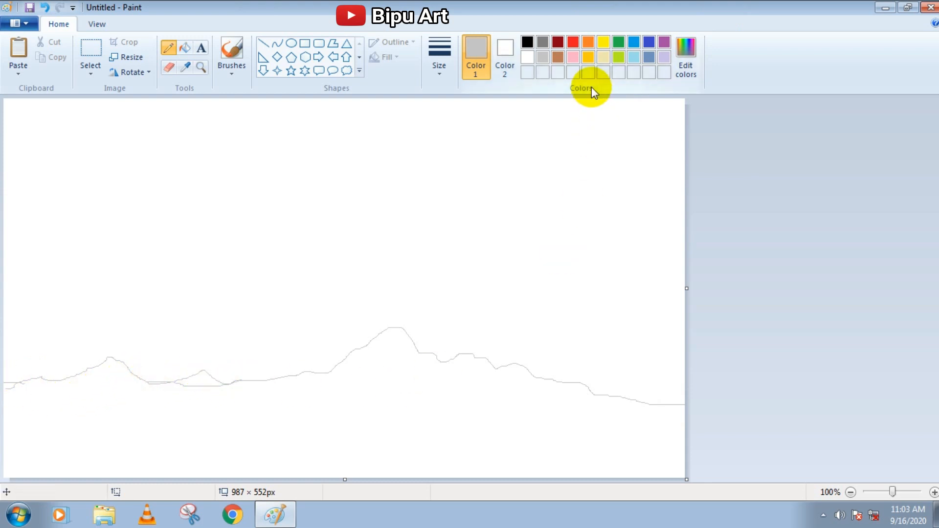
- Paint an orange band along the top of the mountain outline with the Crayon brush
click(587, 46)
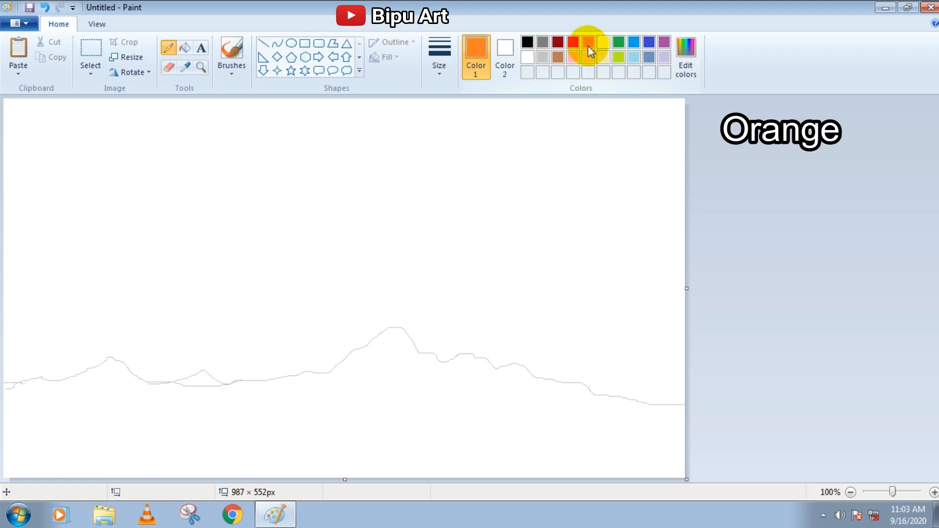
click(234, 66)
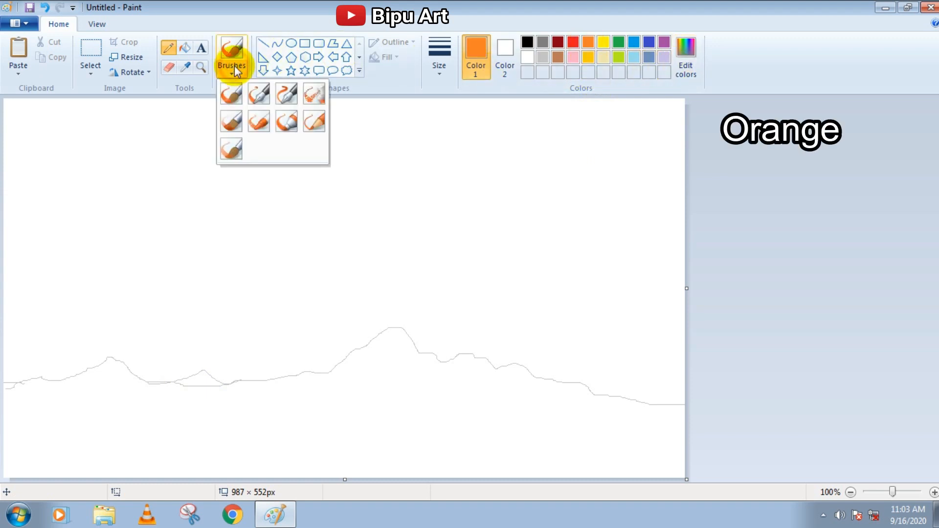
click(254, 125)
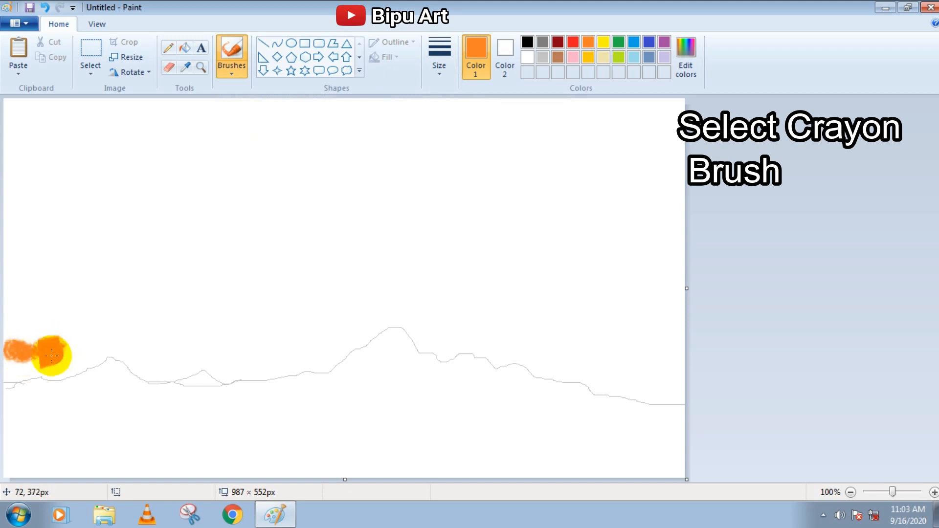
drag(44, 362, 12, 370)
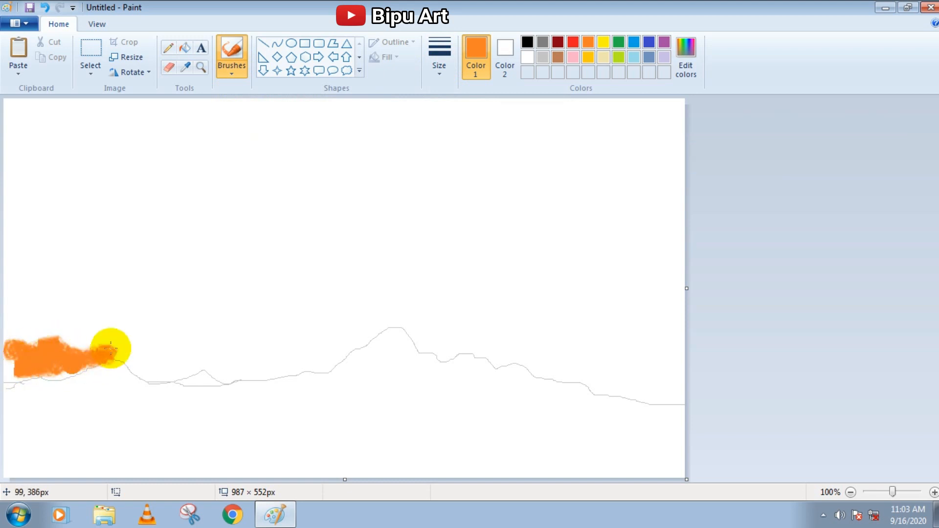
mouse_move(174, 375)
mouse_down()
mouse_move(355, 342)
mouse_move(517, 356)
mouse_move(666, 392)
mouse_move(457, 330)
mouse_move(187, 373)
mouse_move(54, 334)
mouse_up()
- Paint a red band above the orange one and a purple band above the red with the Crayon brush
click(573, 42)
mouse_move(288, 320)
mouse_down()
mouse_move(6, 308)
mouse_move(144, 286)
mouse_move(360, 287)
mouse_move(369, 306)
mouse_up()
mouse_move(293, 290)
mouse_down()
mouse_move(509, 293)
mouse_move(618, 331)
mouse_move(688, 335)
mouse_move(388, 274)
mouse_move(237, 269)
mouse_move(378, 267)
mouse_up()
mouse_move(294, 243)
mouse_down()
mouse_move(470, 251)
mouse_move(188, 258)
mouse_move(362, 256)
mouse_move(203, 246)
mouse_move(102, 277)
mouse_move(4, 266)
mouse_move(20, 242)
mouse_move(136, 246)
mouse_move(4, 228)
mouse_move(205, 228)
mouse_move(238, 245)
mouse_move(276, 223)
mouse_move(409, 219)
mouse_move(453, 231)
mouse_move(247, 208)
mouse_move(557, 254)
mouse_move(565, 280)
mouse_move(691, 280)
mouse_move(643, 254)
mouse_move(562, 286)
mouse_move(538, 228)
mouse_move(587, 273)
mouse_move(487, 262)
mouse_move(622, 290)
mouse_move(692, 275)
mouse_move(607, 245)
mouse_up()
- Mix a darker indigo (red 45, green 54, blue 166) and paint a crayon band of it above the purple
click(648, 43)
click(685, 57)
click(340, 348)
mouse_move(102, 210)
mouse_down()
mouse_move(38, 205)
mouse_move(20, 188)
mouse_move(40, 185)
mouse_move(14, 213)
mouse_move(133, 206)
mouse_move(125, 211)
mouse_move(176, 192)
mouse_move(240, 186)
mouse_move(255, 199)
mouse_move(238, 158)
mouse_move(479, 209)
mouse_move(370, 190)
mouse_move(384, 200)
mouse_move(482, 214)
mouse_move(551, 209)
mouse_move(595, 235)
mouse_move(696, 226)
mouse_move(633, 210)
mouse_move(644, 174)
mouse_move(579, 185)
mouse_move(437, 168)
mouse_move(164, 178)
mouse_move(140, 154)
mouse_move(85, 196)
mouse_move(88, 208)
mouse_move(130, 169)
mouse_move(253, 179)
mouse_move(515, 149)
mouse_move(555, 164)
mouse_move(479, 166)
mouse_move(657, 161)
mouse_up()
- Darken the indigo to navy and cover the top of the sky with crayon, filling the white gaps along the blue edge
click(685, 59)
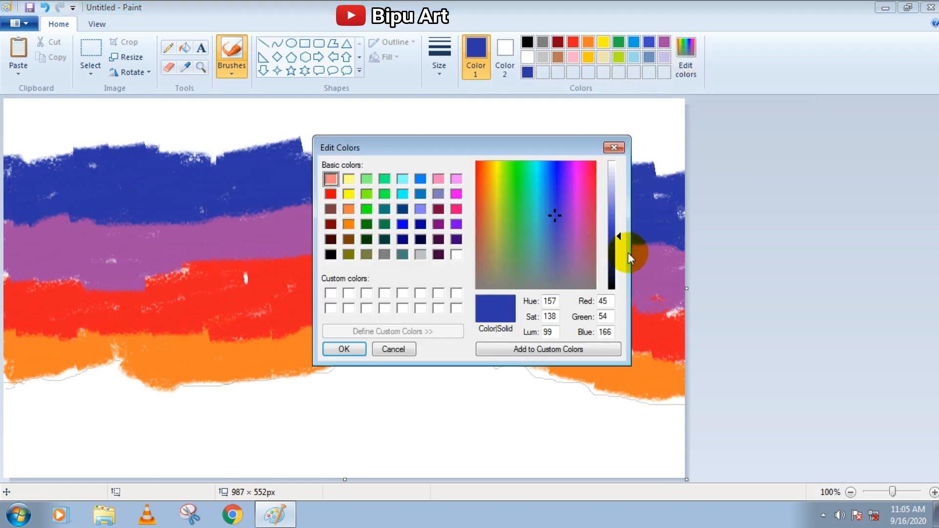
drag(626, 251, 615, 264)
click(339, 407)
mouse_move(5, 128)
mouse_down()
mouse_move(70, 140)
mouse_move(3, 137)
mouse_move(380, 100)
mouse_move(677, 108)
mouse_move(691, 117)
mouse_move(663, 100)
mouse_move(685, 163)
mouse_move(616, 146)
mouse_move(637, 166)
mouse_move(600, 126)
mouse_move(520, 143)
mouse_move(449, 134)
mouse_move(465, 120)
mouse_move(510, 139)
mouse_move(138, 113)
mouse_move(20, 151)
mouse_move(167, 128)
mouse_move(217, 148)
mouse_move(311, 150)
mouse_up()
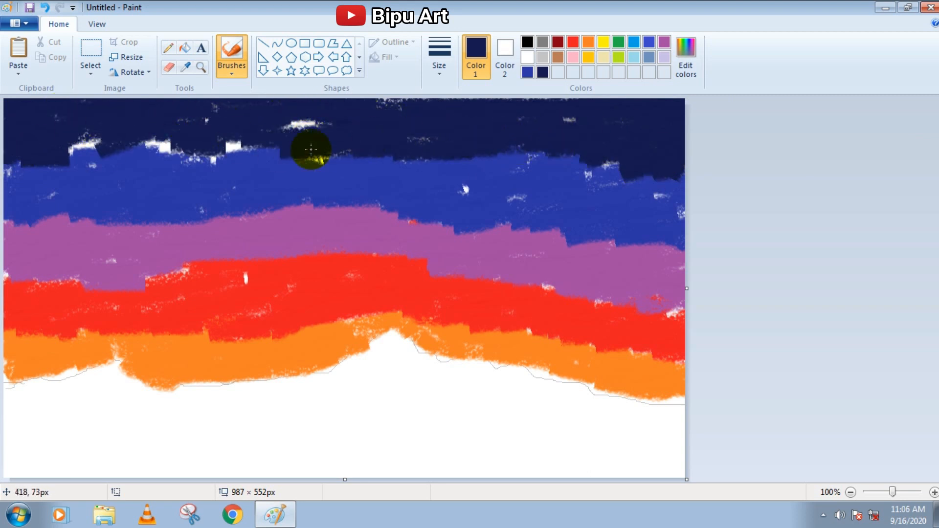
mouse_move(199, 143)
mouse_down()
mouse_move(237, 157)
mouse_move(482, 164)
mouse_move(445, 117)
mouse_move(20, 175)
mouse_move(252, 155)
mouse_up()
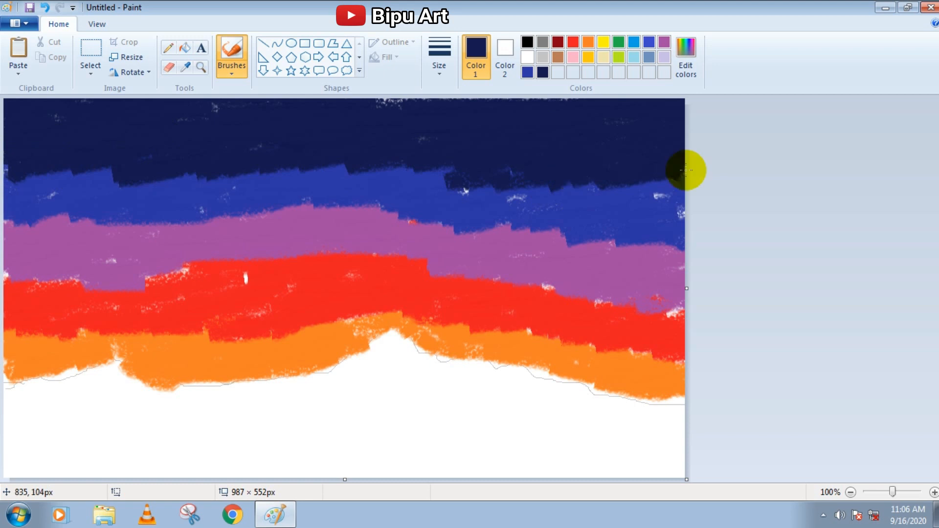
- Blend orange up into the red band and red up into the purple band with the Natural pencil brush
click(243, 70)
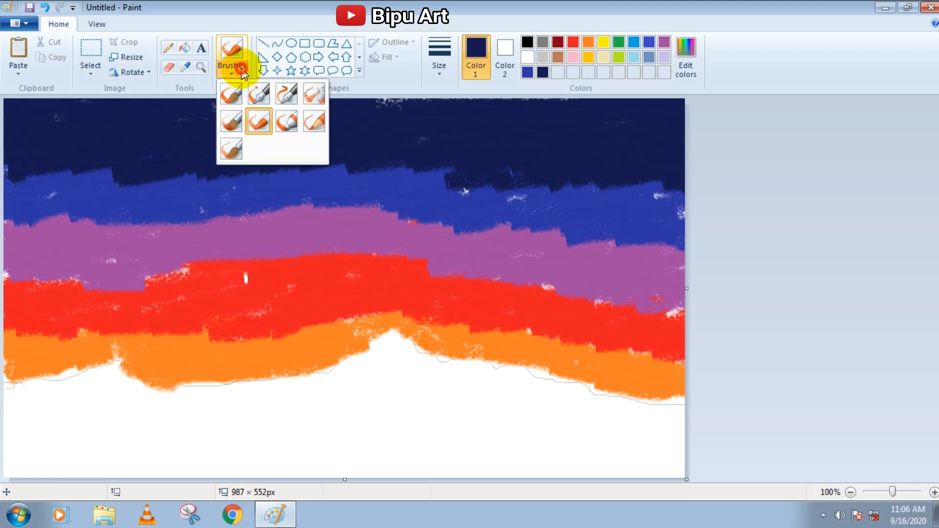
click(315, 121)
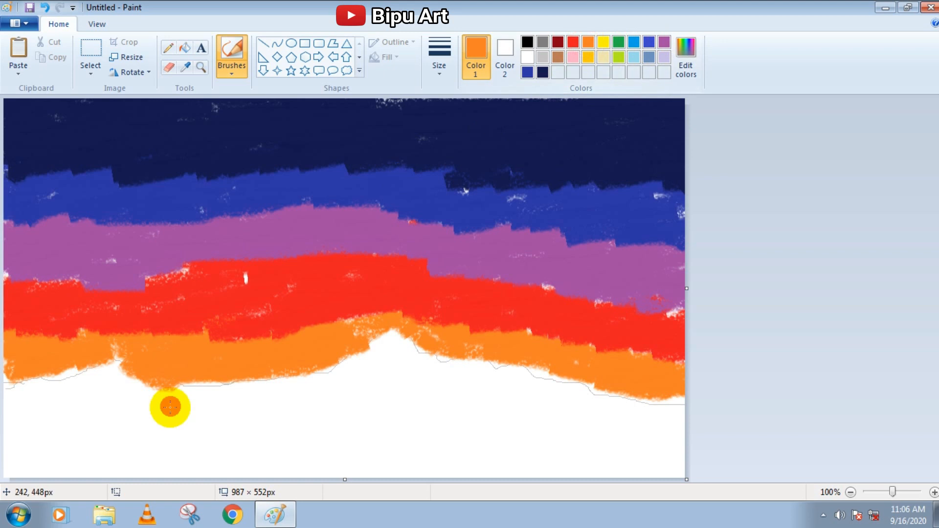
mouse_move(52, 325)
mouse_down()
mouse_move(300, 328)
mouse_move(338, 320)
mouse_move(603, 345)
mouse_move(675, 365)
mouse_move(598, 343)
mouse_move(580, 353)
mouse_move(78, 327)
mouse_move(107, 318)
mouse_up()
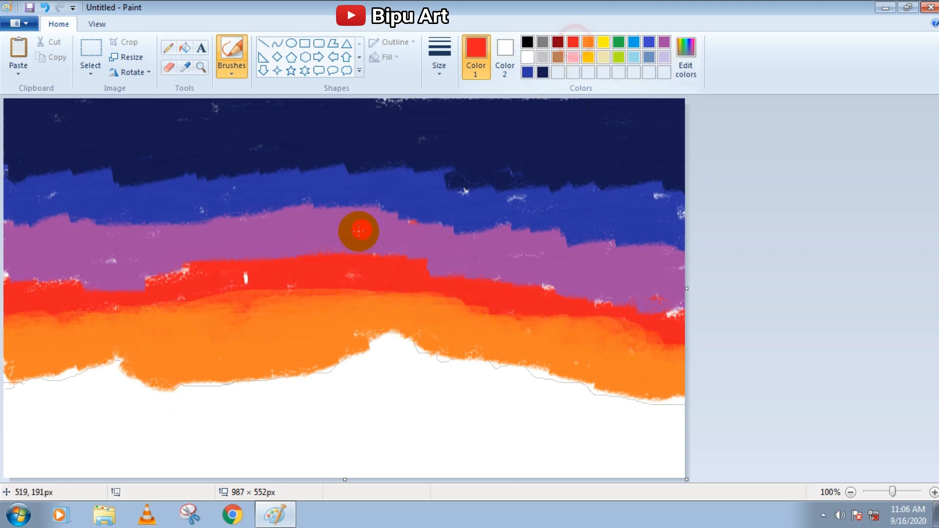
drag(358, 231, 47, 262)
mouse_move(312, 274)
mouse_down()
mouse_move(502, 264)
mouse_move(561, 283)
mouse_move(703, 296)
mouse_up()
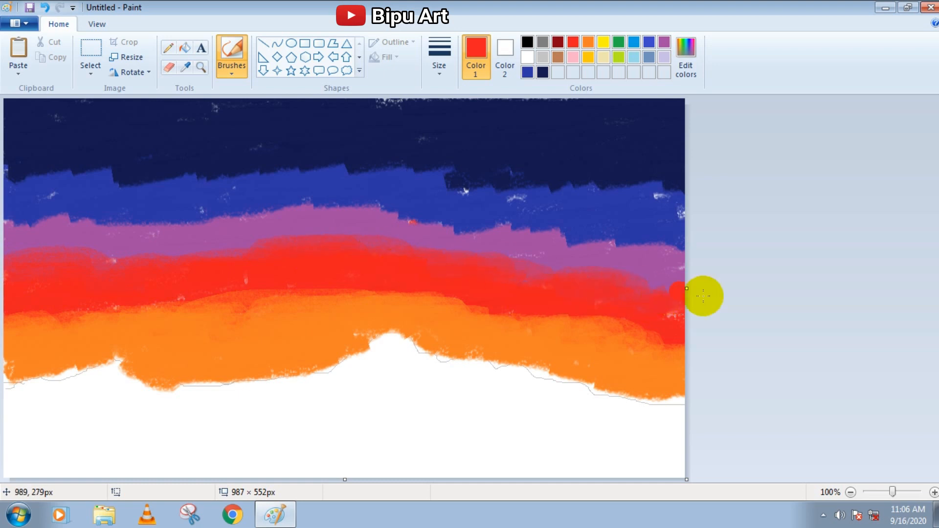
- Blend purple up into the blue band and the custom blue up into the navy with the Natural pencil brush
click(663, 42)
mouse_move(101, 227)
mouse_down()
mouse_move(448, 218)
mouse_move(586, 243)
mouse_up()
click(527, 73)
mouse_move(147, 163)
mouse_down()
mouse_move(42, 170)
mouse_move(462, 191)
mouse_move(485, 177)
mouse_move(718, 187)
mouse_move(494, 198)
mouse_up()
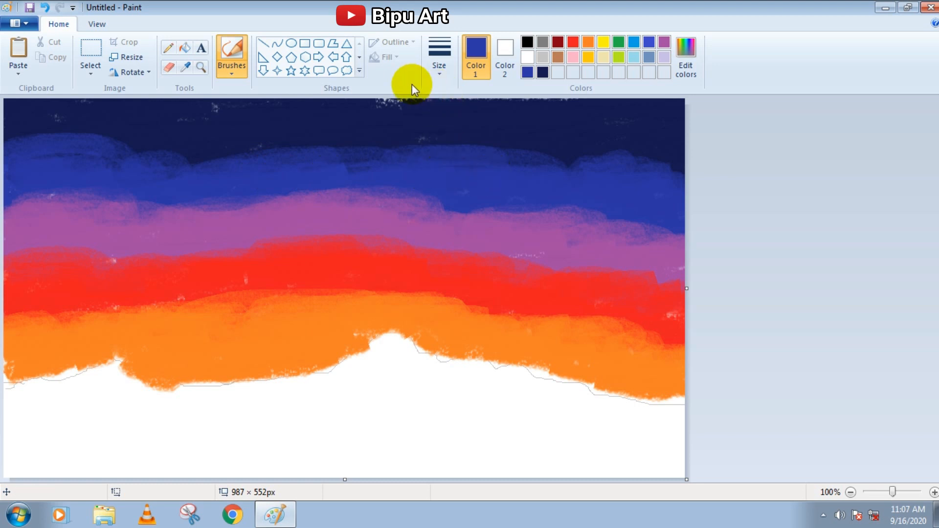
- Airbrush blue into the navy, purple into the blue and red into the purple along the band edges
click(240, 73)
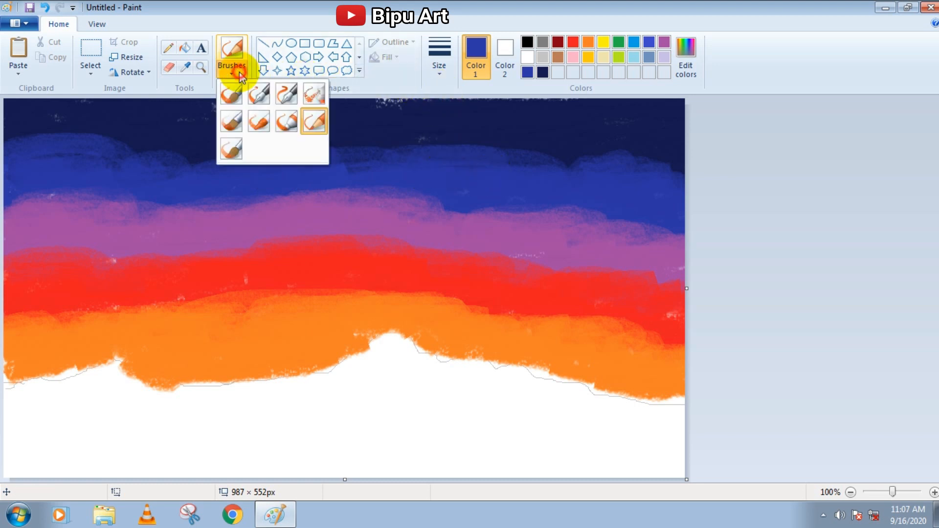
click(314, 96)
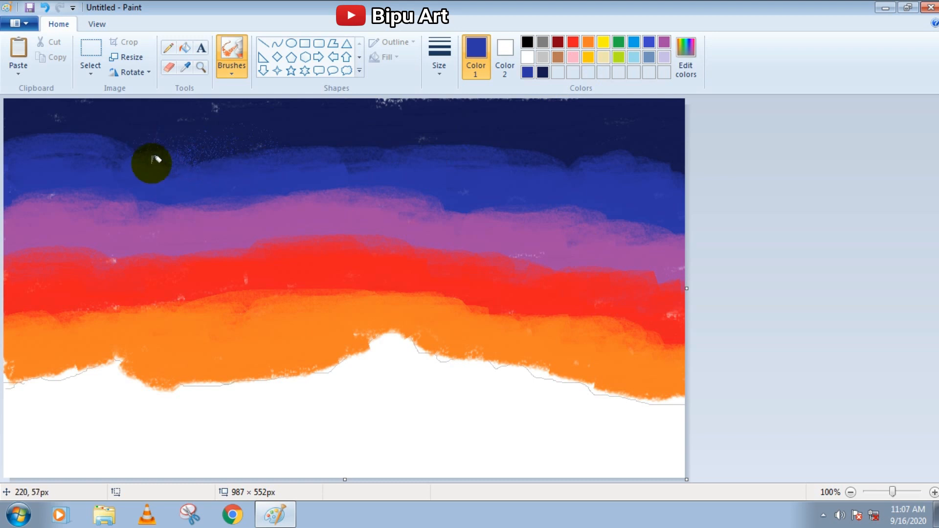
mouse_move(221, 159)
mouse_down()
mouse_move(282, 133)
mouse_move(682, 169)
mouse_up()
mouse_move(199, 212)
mouse_down()
mouse_move(32, 189)
mouse_move(279, 193)
mouse_move(361, 205)
mouse_move(331, 191)
mouse_move(557, 206)
mouse_move(672, 233)
mouse_move(93, 194)
mouse_up()
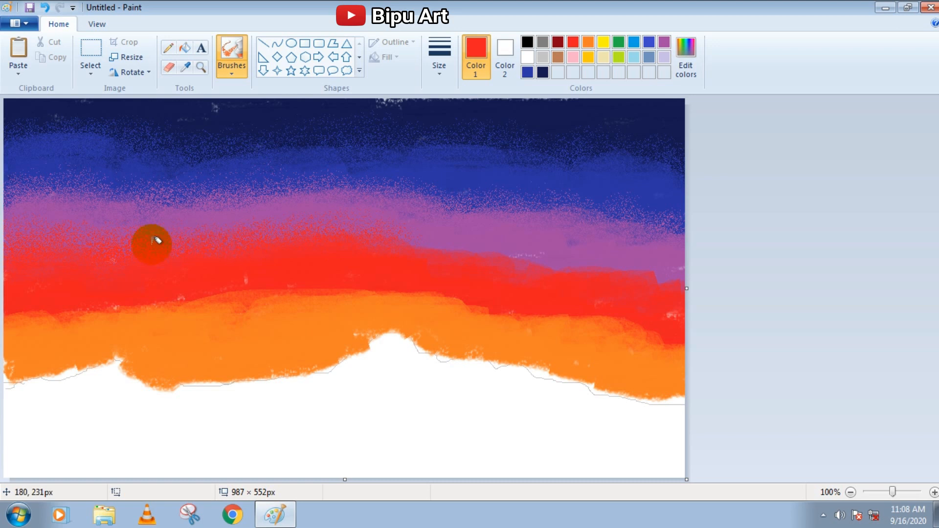
mouse_move(520, 255)
mouse_down()
mouse_move(77, 245)
mouse_move(658, 265)
mouse_up()
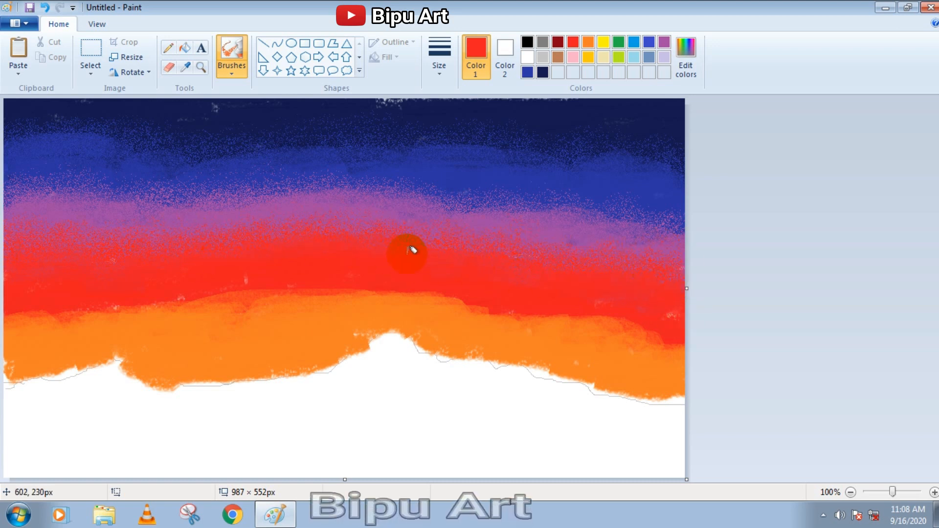
- Airbrush orange over the lower red edge and purple over the upper red and lower blue edges
click(589, 42)
mouse_move(7, 321)
mouse_down()
mouse_move(168, 315)
mouse_move(241, 295)
mouse_move(168, 279)
mouse_move(189, 294)
mouse_move(615, 319)
mouse_move(685, 339)
mouse_up()
click(664, 43)
mouse_move(99, 235)
mouse_down()
mouse_move(24, 259)
mouse_move(103, 244)
mouse_move(243, 260)
mouse_move(42, 233)
mouse_move(302, 210)
mouse_move(363, 235)
mouse_move(274, 207)
mouse_move(426, 230)
mouse_move(522, 271)
mouse_move(356, 218)
mouse_move(153, 232)
mouse_move(46, 215)
mouse_move(69, 236)
mouse_move(490, 217)
mouse_move(329, 231)
mouse_move(251, 256)
mouse_move(496, 225)
mouse_move(583, 274)
mouse_move(675, 272)
mouse_move(659, 259)
mouse_move(611, 262)
mouse_move(600, 282)
mouse_move(558, 247)
mouse_move(232, 278)
mouse_move(5, 274)
mouse_up()
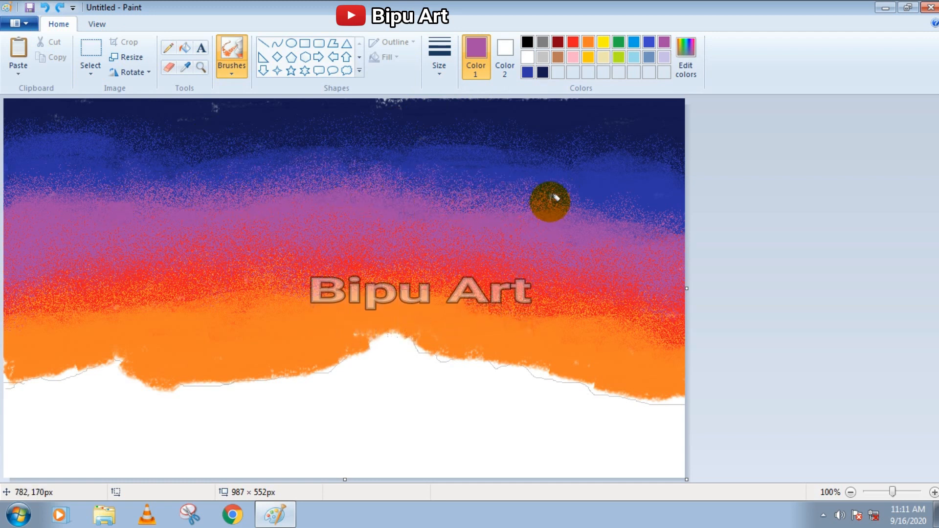
- Airbrush the custom blue over the purple band's upper edge and soften the boundary between blue and navy
click(527, 72)
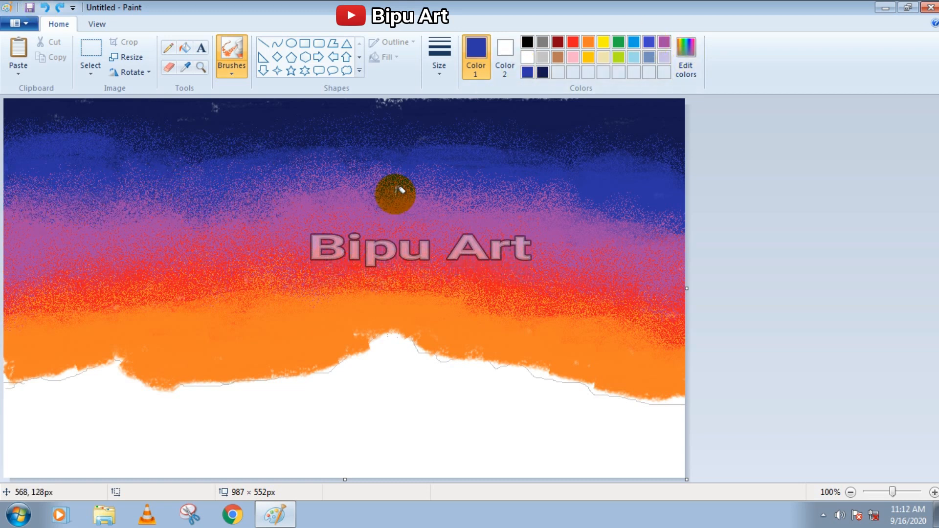
mouse_move(43, 187)
mouse_down()
mouse_move(101, 222)
mouse_move(621, 220)
mouse_move(567, 194)
mouse_up()
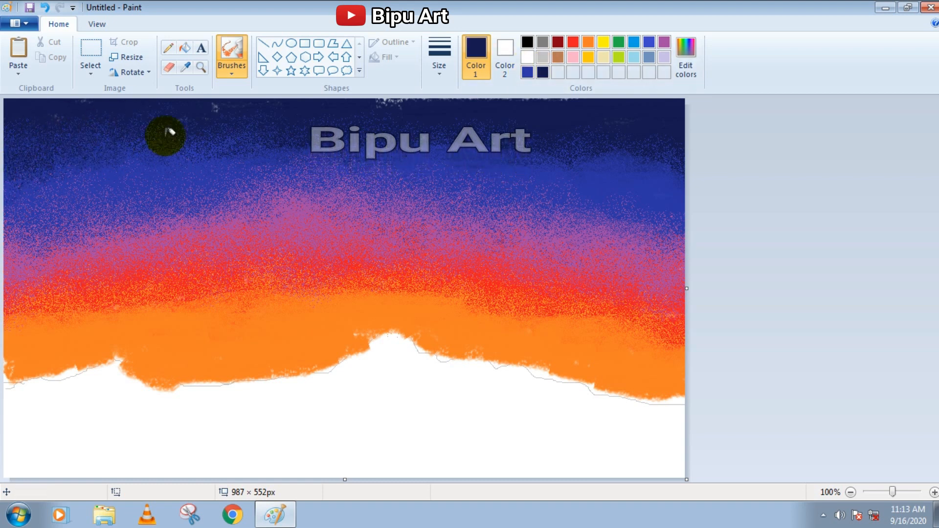
click(527, 73)
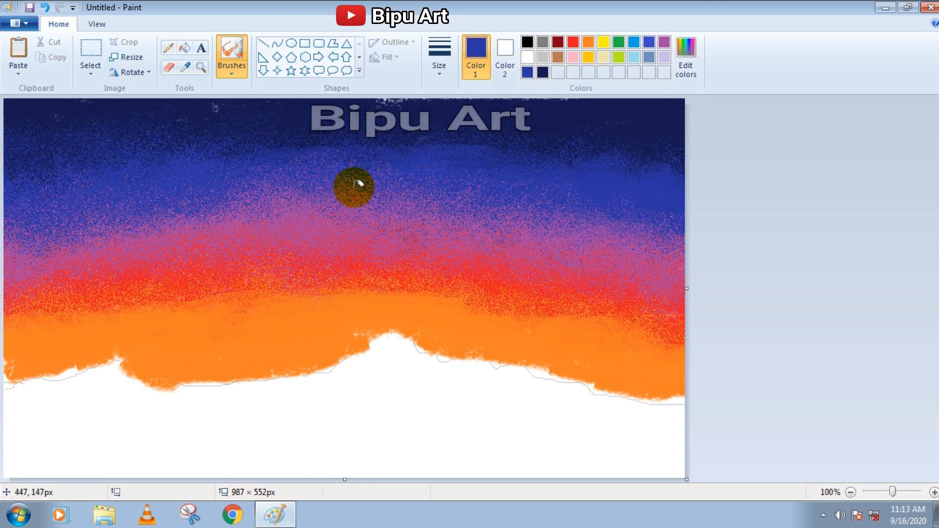
- Airbrush navy over the right side of the blue band and spray purple plumes rising into the blue
click(543, 73)
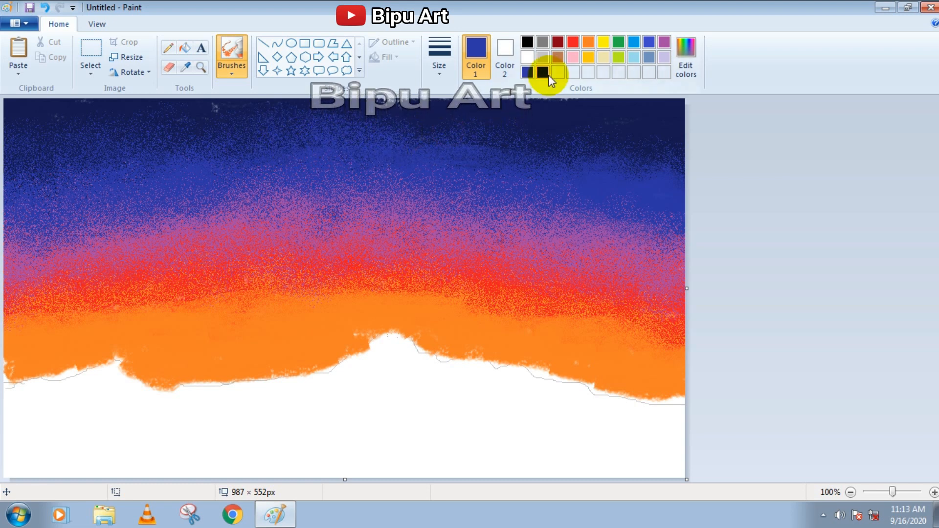
mouse_move(489, 176)
mouse_down()
mouse_move(627, 184)
mouse_move(678, 169)
mouse_move(541, 155)
mouse_move(685, 178)
mouse_up()
click(664, 41)
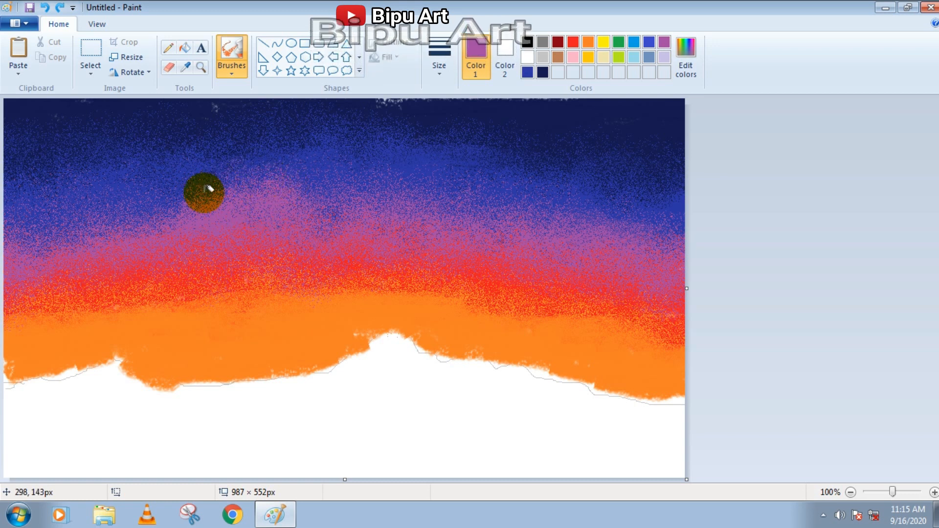
mouse_move(132, 183)
mouse_down()
mouse_move(118, 218)
mouse_move(96, 220)
mouse_move(80, 208)
mouse_up()
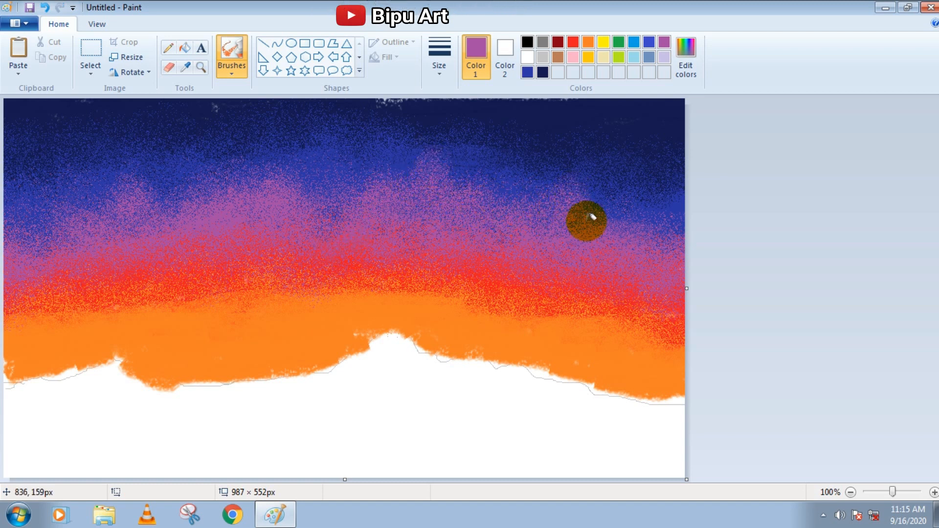
- Resize the image by pixels to a vertical size of 6 without maintaining the aspect ratio
click(136, 65)
click(151, 128)
click(54, 207)
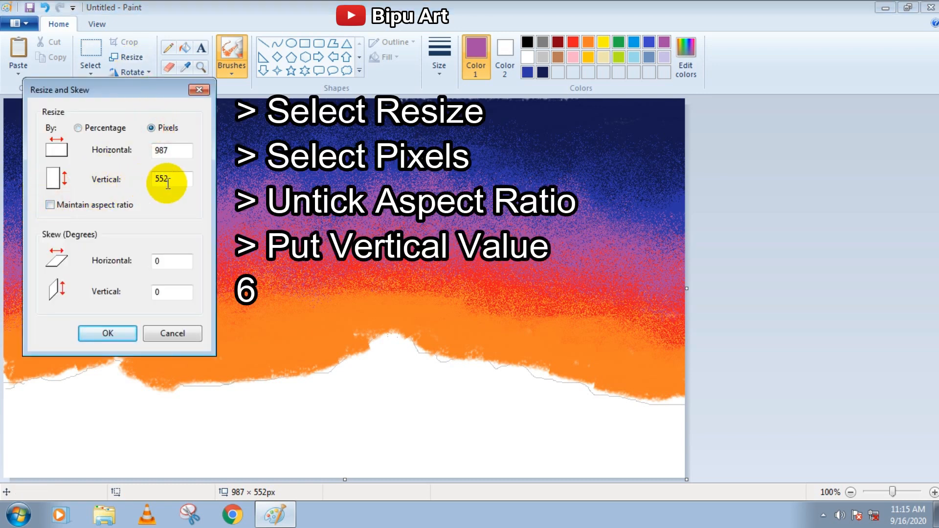
click(172, 180)
text(6)
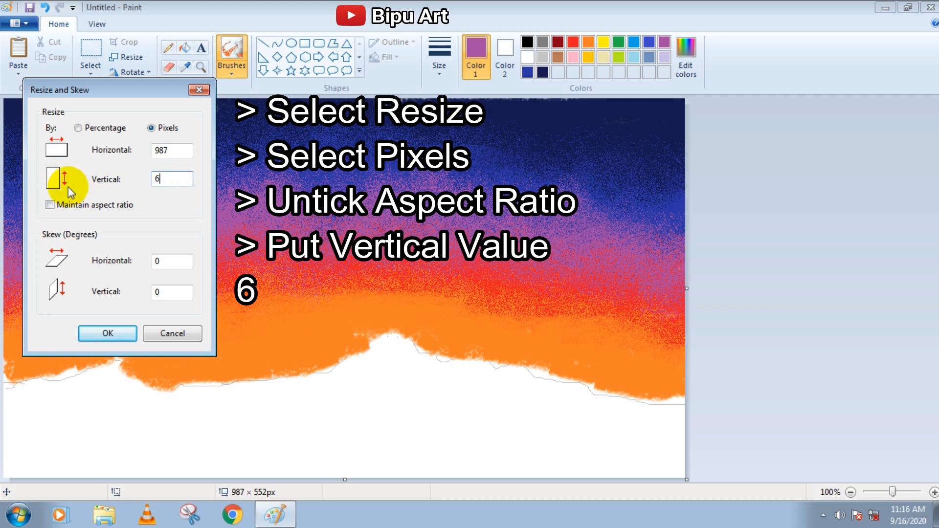
click(105, 330)
- Stretch the image back to a vertical size of 552 pixels without maintaining the aspect ratio
click(137, 60)
click(151, 128)
click(50, 205)
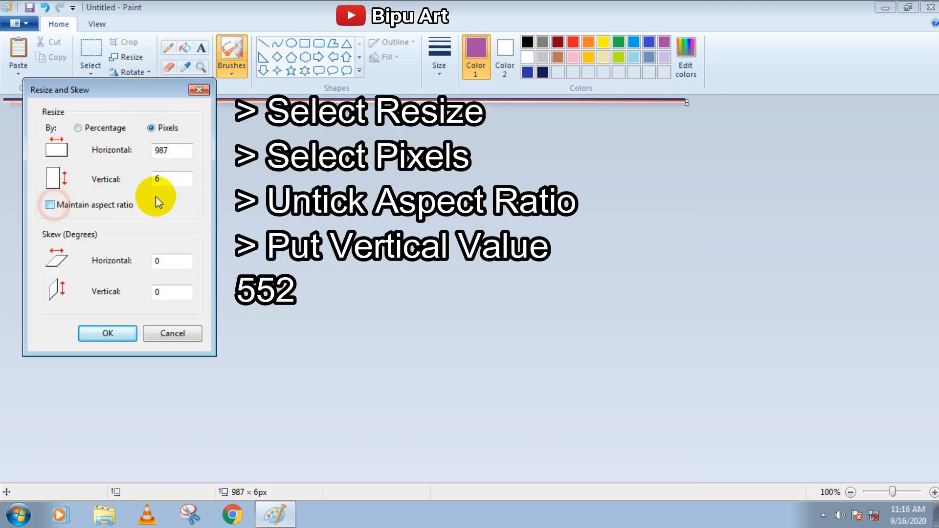
double_click(177, 178)
text(55)
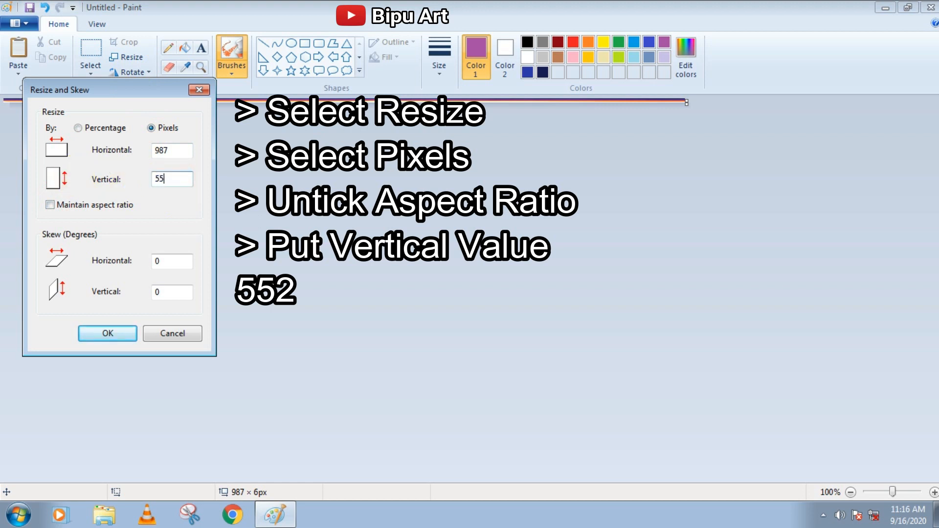
text(2)
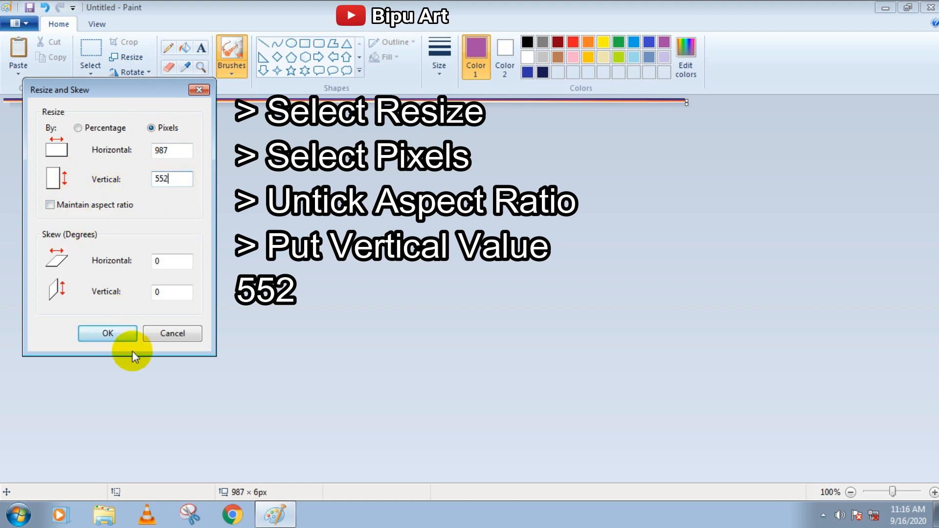
click(108, 335)
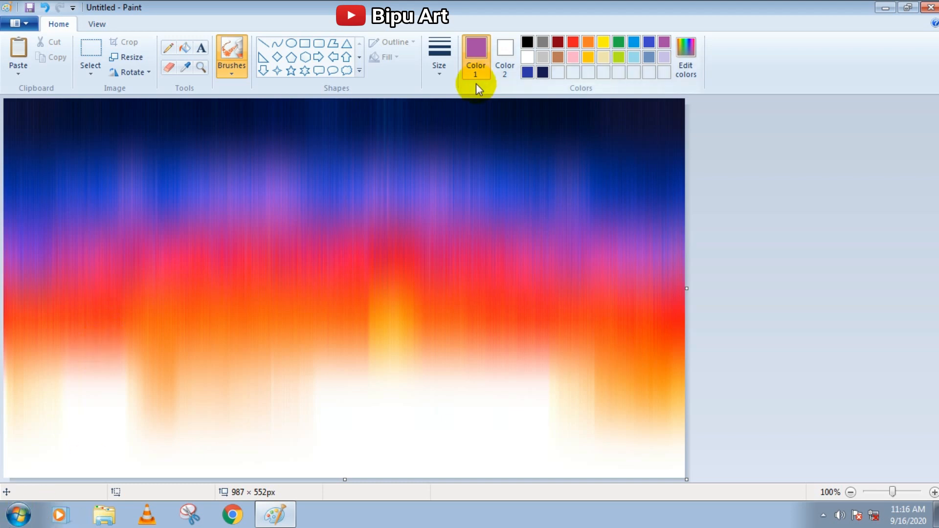
- Draw a black mountain ridge line across the full width of the lower canvas with the standard brush at the thickest size
click(527, 42)
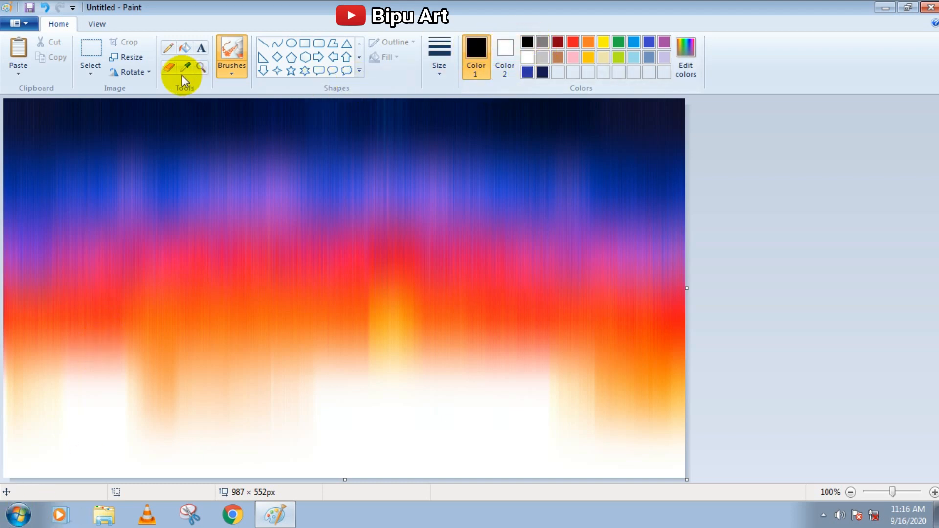
click(222, 76)
click(231, 95)
click(447, 66)
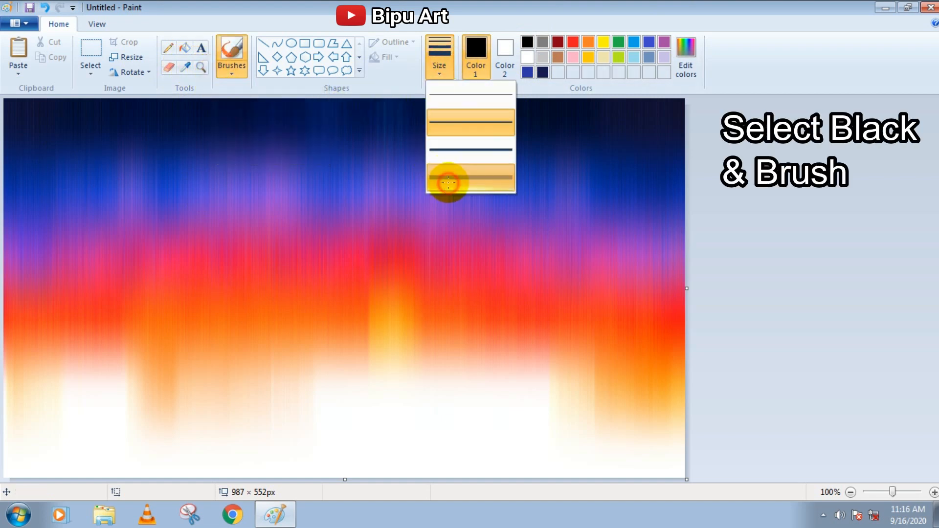
click(444, 182)
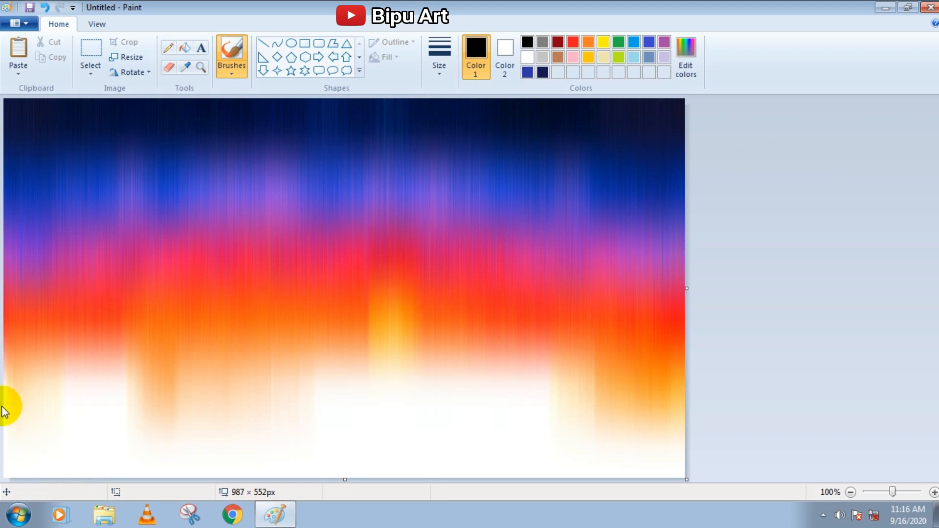
mouse_move(7, 407)
mouse_down()
mouse_move(164, 422)
mouse_move(238, 394)
mouse_move(298, 394)
mouse_move(318, 378)
mouse_move(380, 407)
mouse_move(422, 378)
mouse_move(467, 397)
mouse_move(493, 383)
mouse_move(535, 404)
mouse_move(692, 433)
mouse_up()
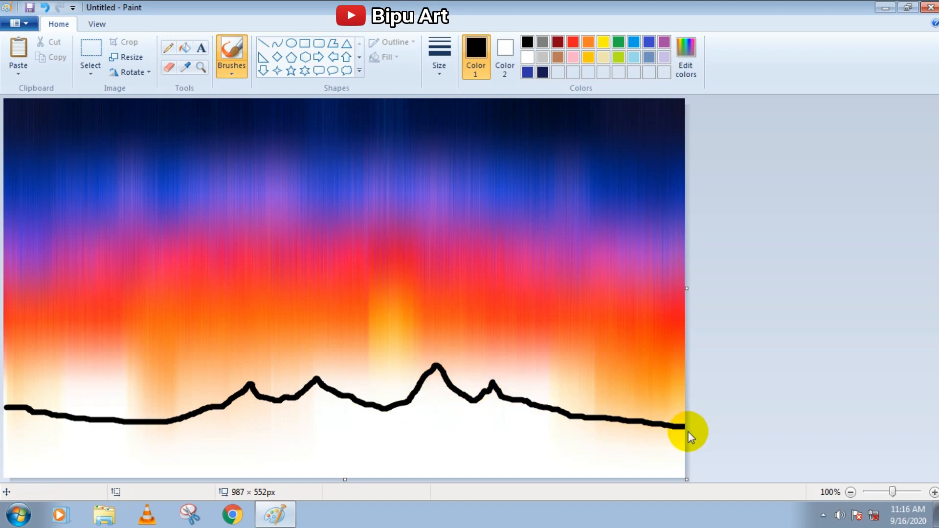
- Fill the areas below the mountain ridge line with black using the fill tool at several spots
click(185, 47)
click(277, 440)
click(128, 471)
click(578, 455)
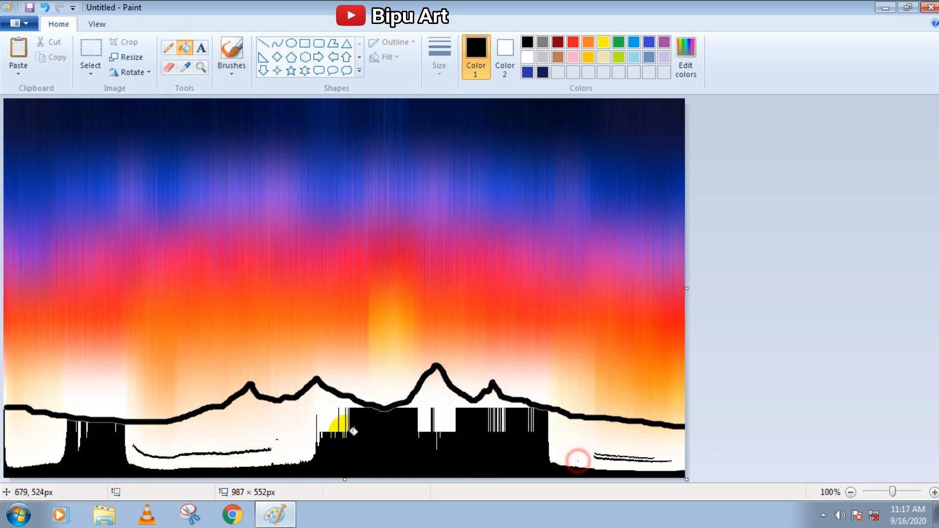
- Paint black with the brush over the unfilled gaps directly beneath the ridge line across the canvas width
click(232, 68)
click(231, 92)
mouse_move(197, 435)
mouse_down()
mouse_move(317, 447)
mouse_move(347, 423)
mouse_move(251, 417)
mouse_move(240, 407)
mouse_move(162, 433)
mouse_move(72, 433)
mouse_move(13, 417)
mouse_move(240, 423)
mouse_move(251, 399)
mouse_move(271, 413)
mouse_move(316, 397)
mouse_move(424, 413)
mouse_move(436, 386)
mouse_move(423, 404)
mouse_move(443, 397)
mouse_move(472, 412)
mouse_move(492, 402)
mouse_move(686, 434)
mouse_up()
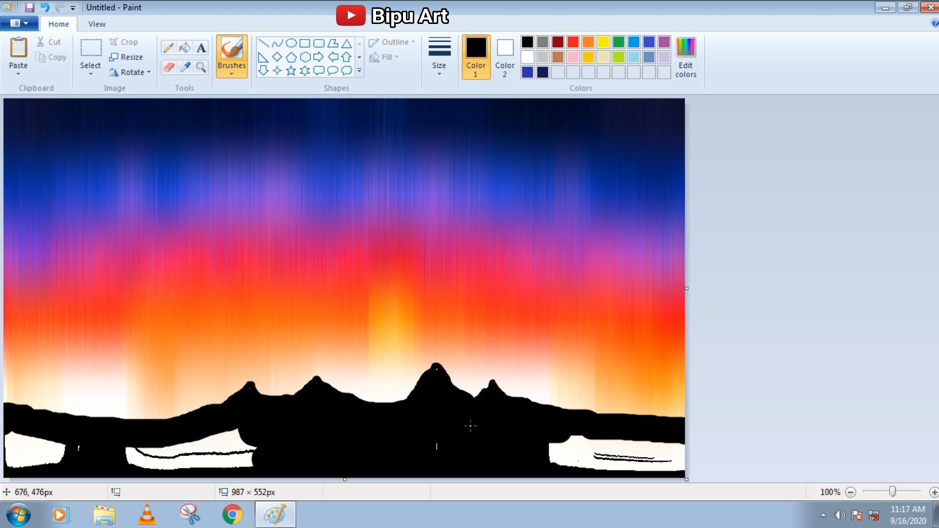
- Draw solid-filled white circles: a large moon behind the left end of the ridge and two small ones in the upper-right sky
click(527, 57)
click(291, 43)
click(388, 57)
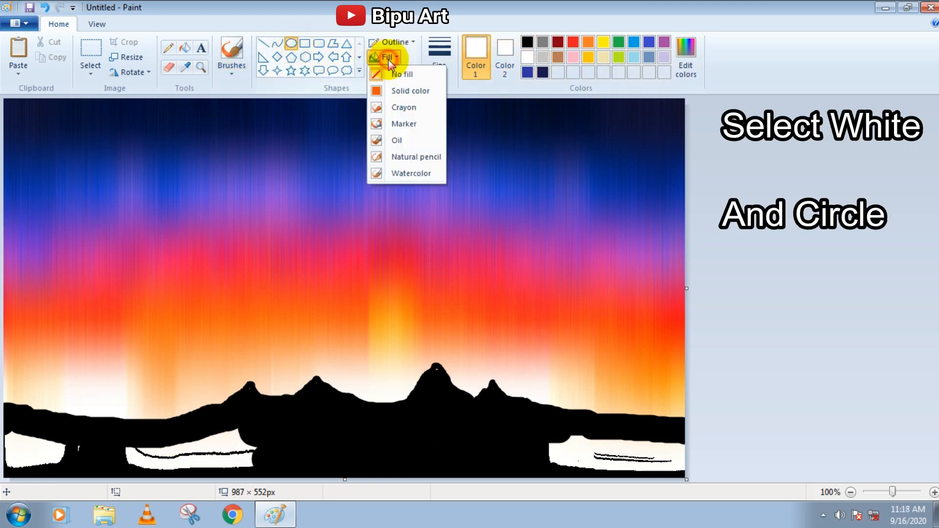
click(410, 91)
drag(91, 214, 320, 428)
drag(194, 332, 134, 336)
click(341, 416)
drag(469, 148, 572, 220)
click(565, 255)
- Repaint the ridge in black over the lower edge of the large white moon
click(230, 61)
click(527, 42)
mouse_move(126, 435)
mouse_down()
mouse_move(193, 434)
mouse_move(228, 422)
mouse_up()
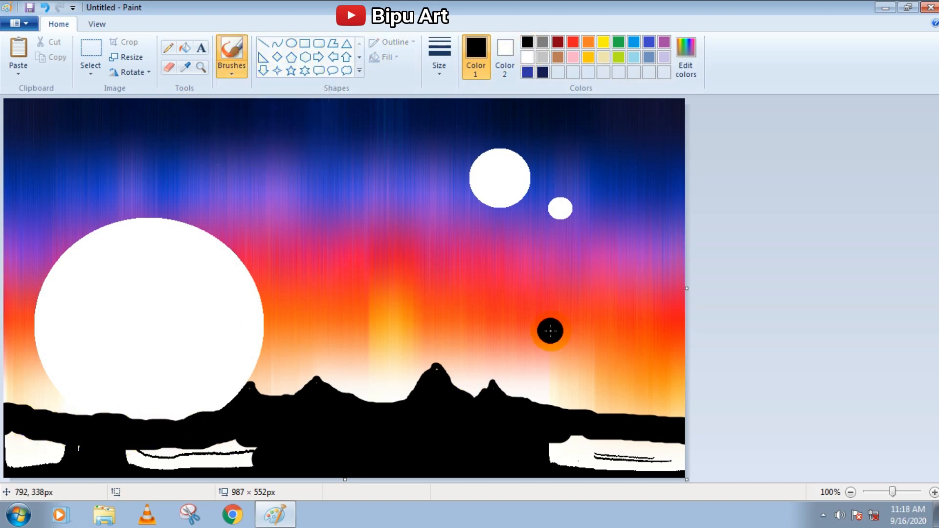
- Draw black-filled rectangles of varied heights as buildings in front of the left half of the large moon
click(305, 44)
click(505, 59)
click(528, 42)
mouse_move(64, 366)
mouse_down()
mouse_move(79, 416)
mouse_move(85, 394)
mouse_move(106, 425)
mouse_up()
drag(114, 353, 139, 422)
drag(132, 369, 140, 406)
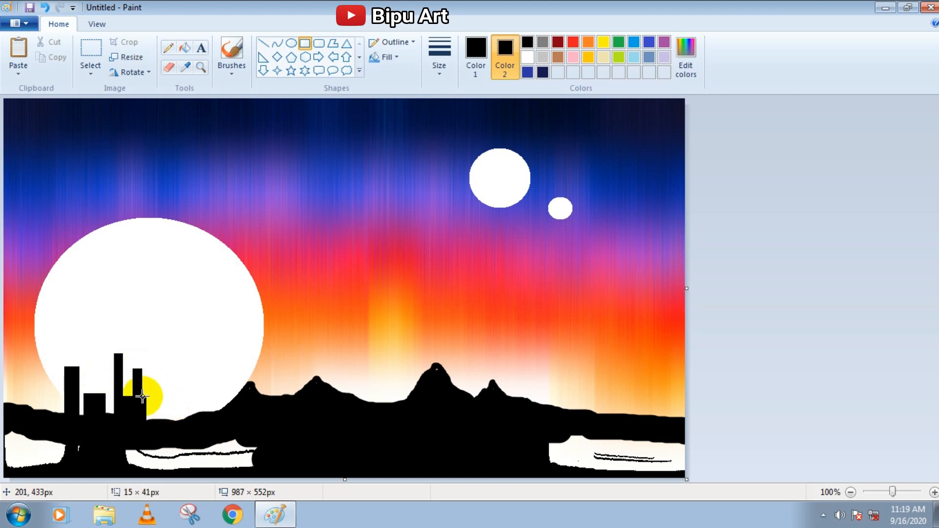
- Extend the skyline with black rectangles for the tallest towers, low blocks near the first peak, and a wide building at the far left
drag(150, 345, 171, 422)
drag(176, 355, 194, 425)
click(245, 413)
drag(198, 398, 239, 414)
click(28, 419)
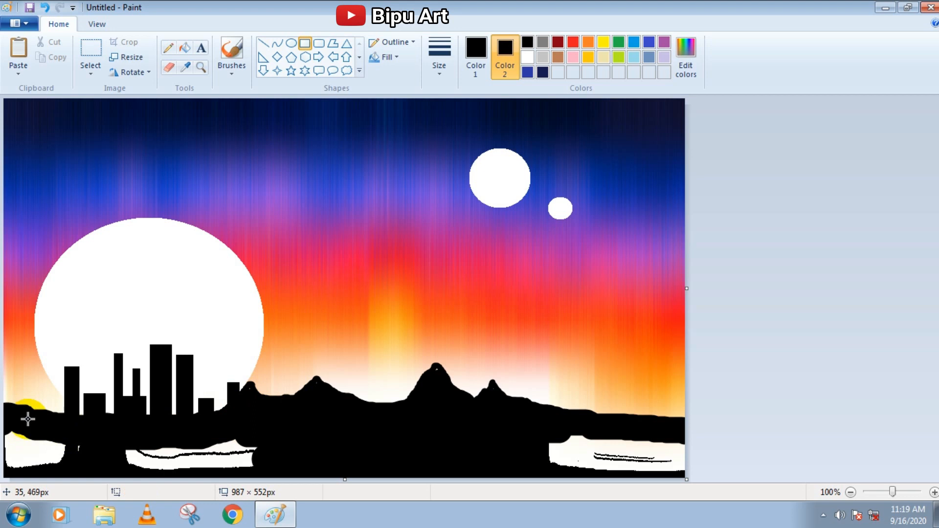
drag(22, 392, 58, 415)
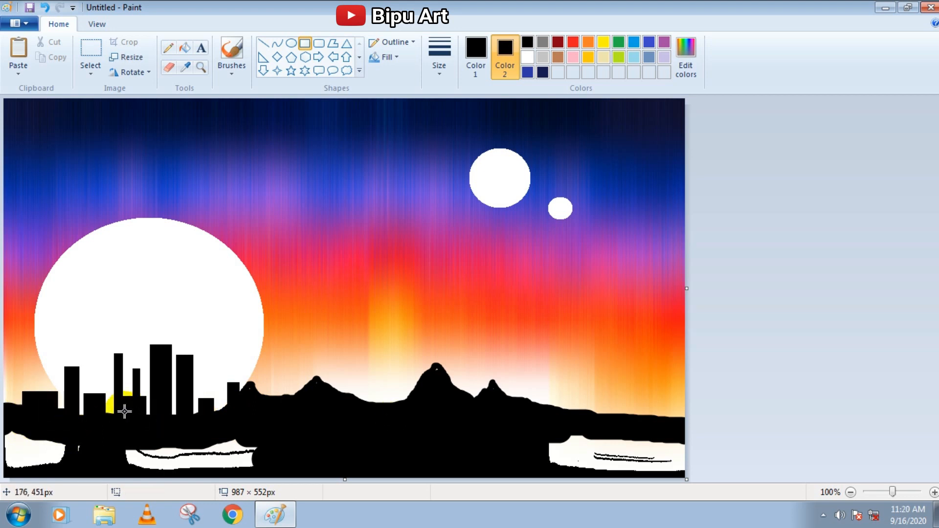
- Undo the misplaced shapes, then add small black blocks on the low buildings and a narrow mast on the tallest tower
key(ctrl+z)
key(ctrl+z)
mouse_move(208, 402)
mouse_down()
mouse_move(241, 390)
mouse_move(218, 404)
mouse_up()
drag(159, 345, 162, 319)
click(163, 394)
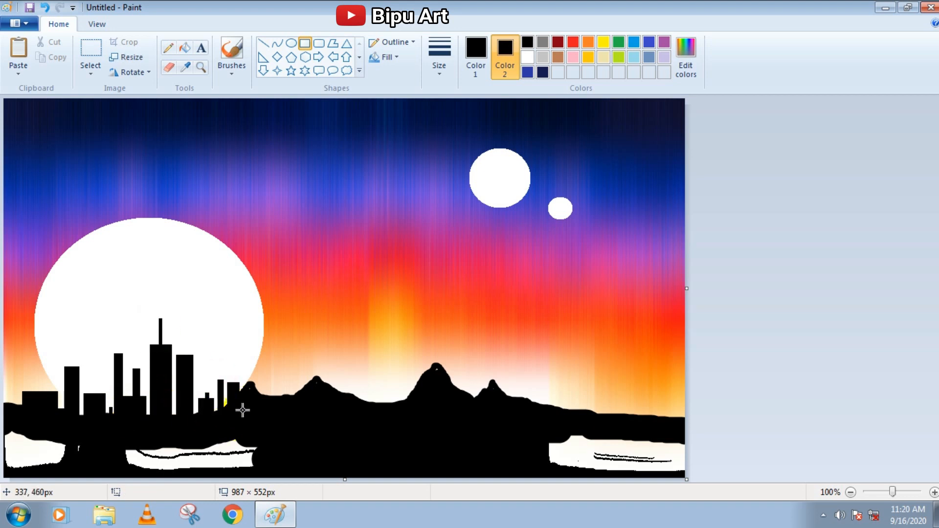
- Add thin antennas to the left and tallest towers, a slim tower between buildings, and small blocks on the far-left roof
drag(71, 355, 71, 367)
click(68, 409)
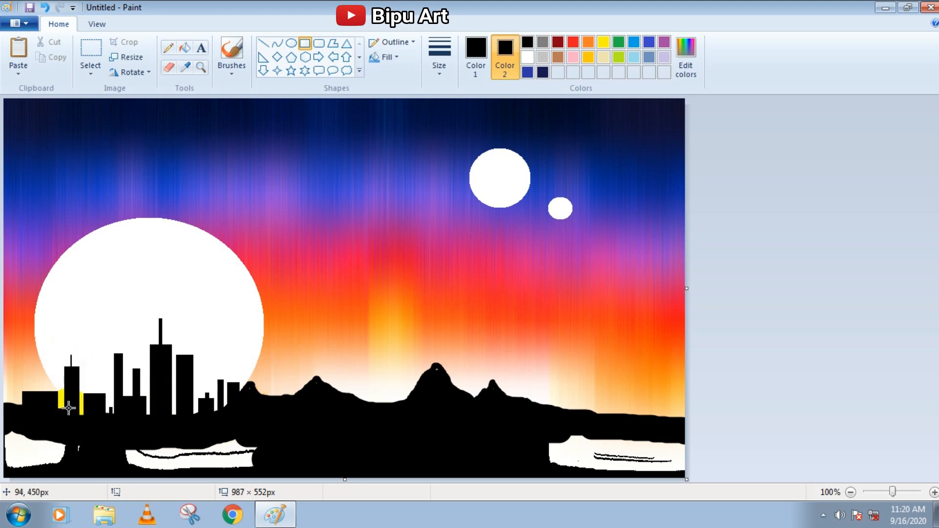
drag(160, 302, 162, 320)
click(248, 378)
drag(125, 361, 123, 400)
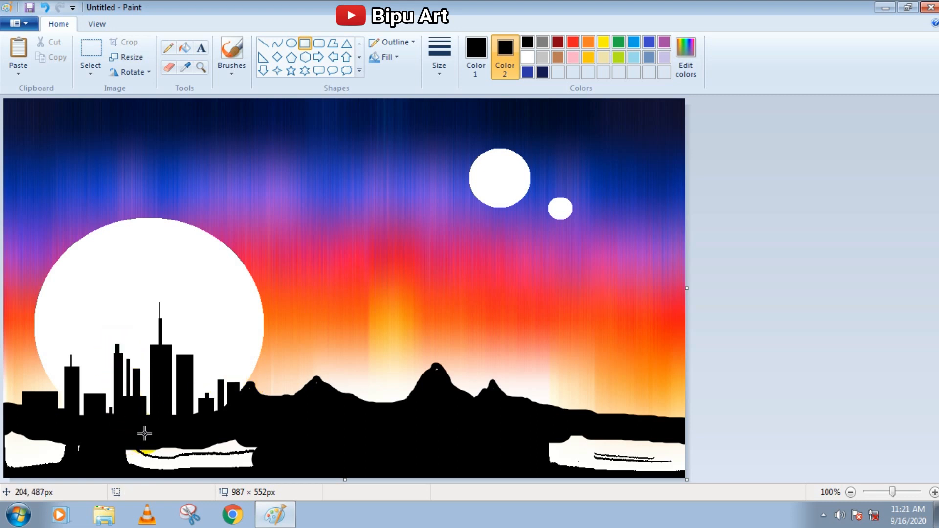
drag(144, 433, 48, 410)
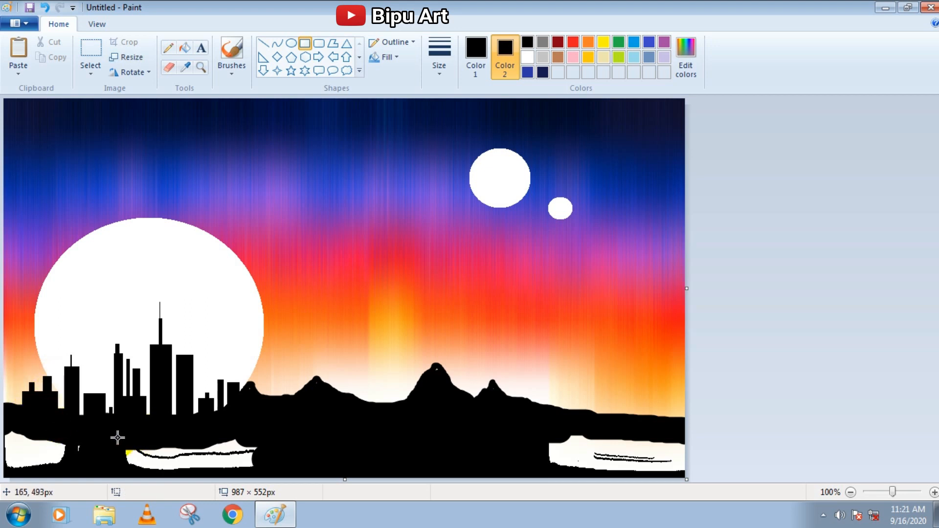
- Dot small yellow windows on the tallest tower using a small-size brush
click(168, 48)
click(603, 42)
click(158, 368)
click(232, 49)
click(439, 53)
click(437, 96)
click(483, 67)
click(602, 42)
click(439, 53)
click(469, 118)
click(165, 356)
click(161, 356)
click(155, 357)
click(163, 350)
click(156, 350)
click(156, 374)
click(163, 374)
click(156, 393)
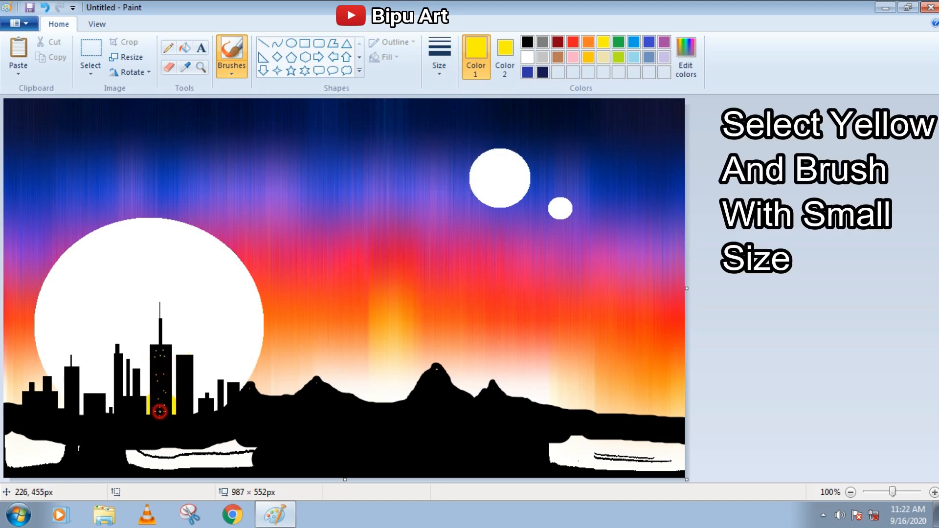
- Dot small yellow windows on the other towers to both sides of the tallest one
click(182, 361)
click(182, 366)
click(181, 371)
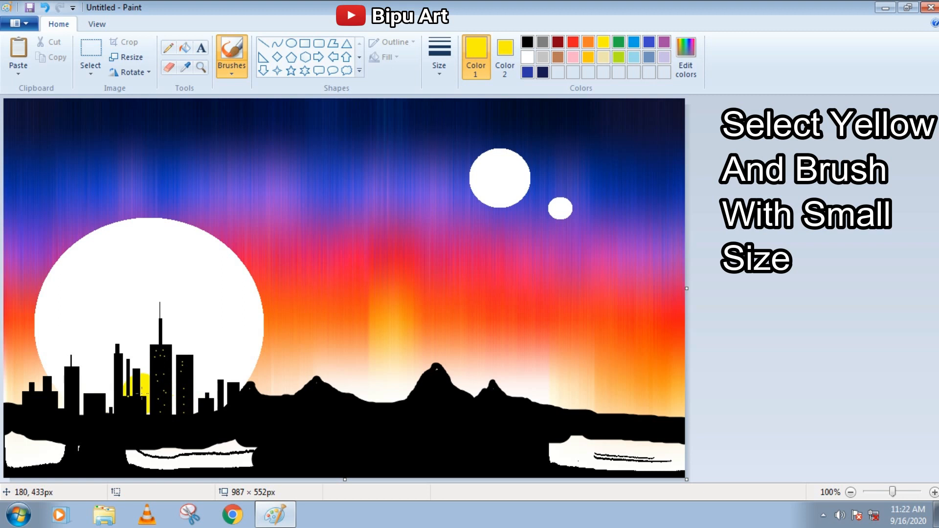
click(118, 359)
click(119, 365)
click(71, 374)
click(71, 384)
click(71, 394)
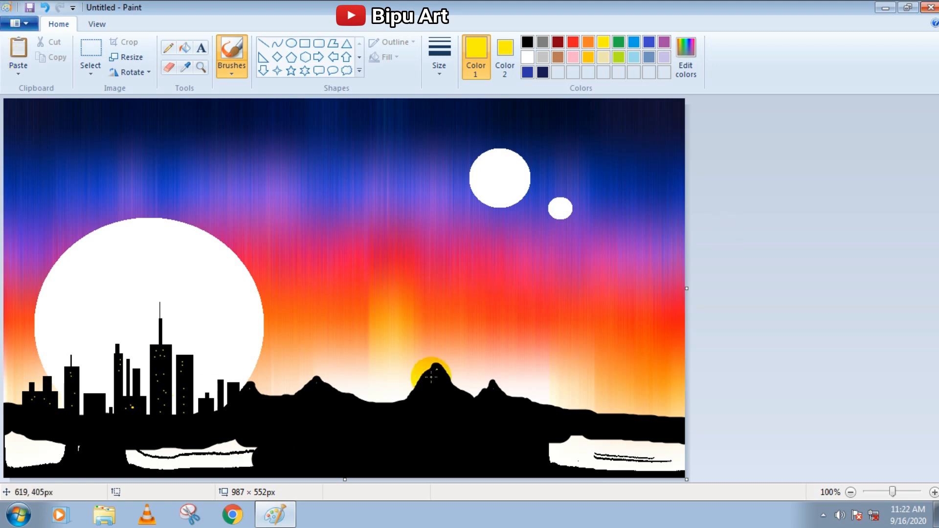
- Cover the light specks on the mountain peaks with black
click(528, 42)
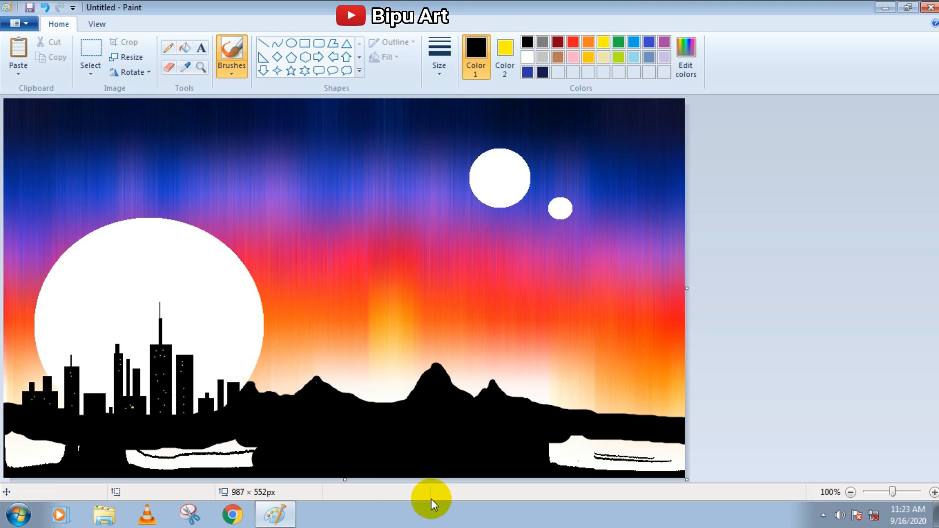
- Dot small white stars across the upper sky and beside the large moon
click(527, 58)
click(292, 327)
click(245, 209)
click(266, 193)
click(254, 183)
click(266, 171)
click(111, 125)
click(82, 138)
click(76, 104)
click(48, 121)
click(40, 109)
click(192, 135)
click(209, 121)
click(344, 114)
- Dot slightly larger white stars around the two small moons and in the red band below them
click(439, 61)
click(456, 121)
click(446, 120)
click(435, 134)
click(451, 145)
click(505, 108)
click(595, 116)
click(499, 254)
click(520, 265)
click(508, 285)
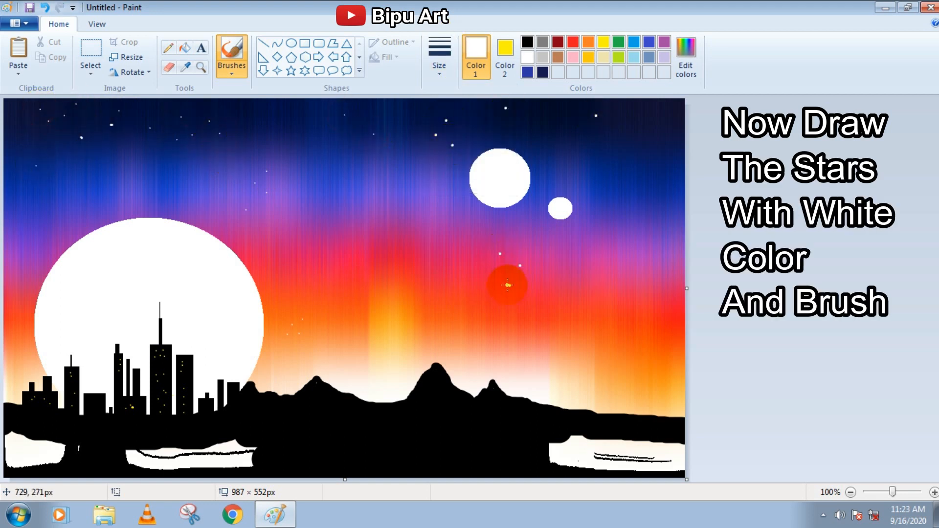
- Scatter more white stars across the orange, red, purple and blue bands of the sky, and undo the last one
click(372, 346)
click(359, 342)
click(366, 367)
click(407, 347)
click(382, 313)
click(421, 296)
click(406, 277)
click(506, 332)
click(382, 189)
click(340, 168)
click(143, 151)
click(127, 179)
click(102, 170)
click(17, 275)
click(31, 272)
click(22, 260)
click(292, 163)
click(275, 147)
click(279, 131)
click(323, 203)
click(344, 203)
click(345, 188)
click(397, 157)
click(386, 140)
click(335, 264)
click(574, 377)
click(608, 333)
click(610, 324)
click(606, 274)
click(438, 237)
key(ctrl+z)
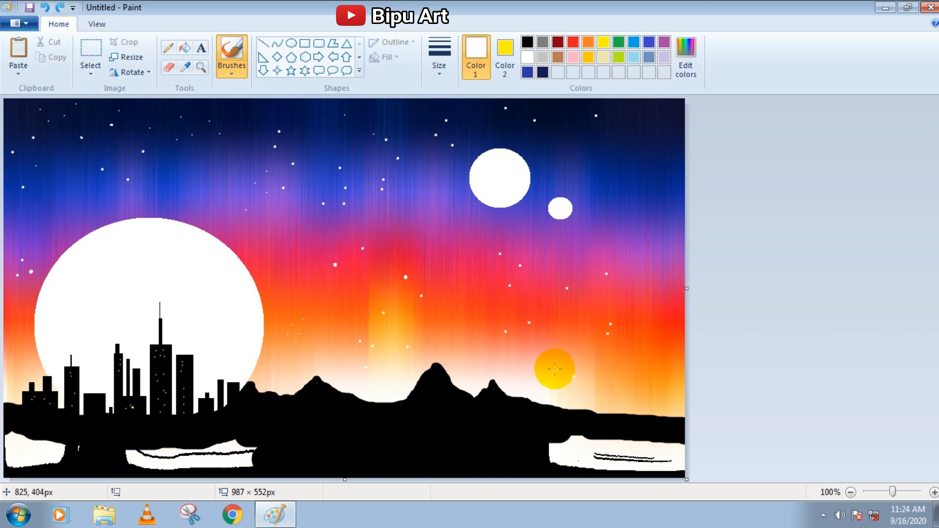
- Add stars in the central red band, then larger ones above the small moons, beside the large moon, and at the upper right
click(430, 268)
click(441, 237)
click(454, 261)
click(439, 69)
click(456, 175)
click(466, 124)
click(469, 115)
click(290, 241)
click(282, 231)
click(293, 228)
click(625, 139)
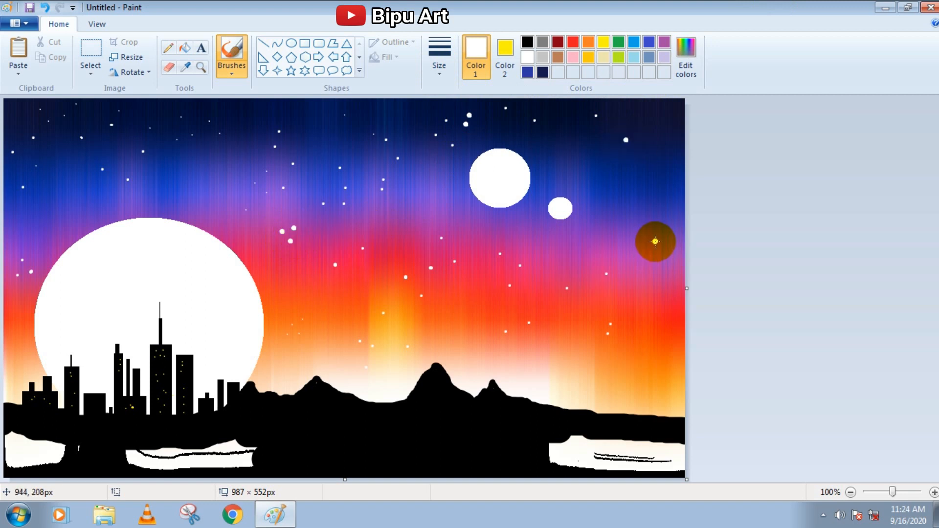
- Paint light gray crater strokes on the left half of the bigger upper-right moon with a different brush
click(231, 58)
click(274, 94)
click(438, 48)
click(479, 177)
mouse_move(479, 180)
mouse_down()
mouse_move(482, 196)
mouse_move(501, 198)
mouse_move(486, 160)
mouse_move(496, 159)
mouse_up()
drag(488, 167, 501, 199)
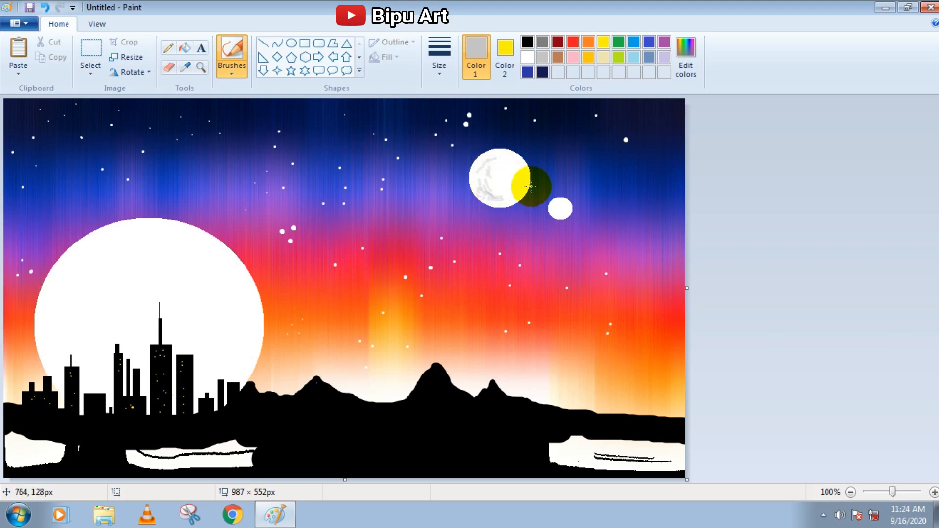
- Soften the moon's crater strokes with white, and add light and dark gray marks on both small moons
click(527, 57)
mouse_move(491, 160)
mouse_down()
mouse_move(484, 167)
mouse_move(495, 199)
mouse_up()
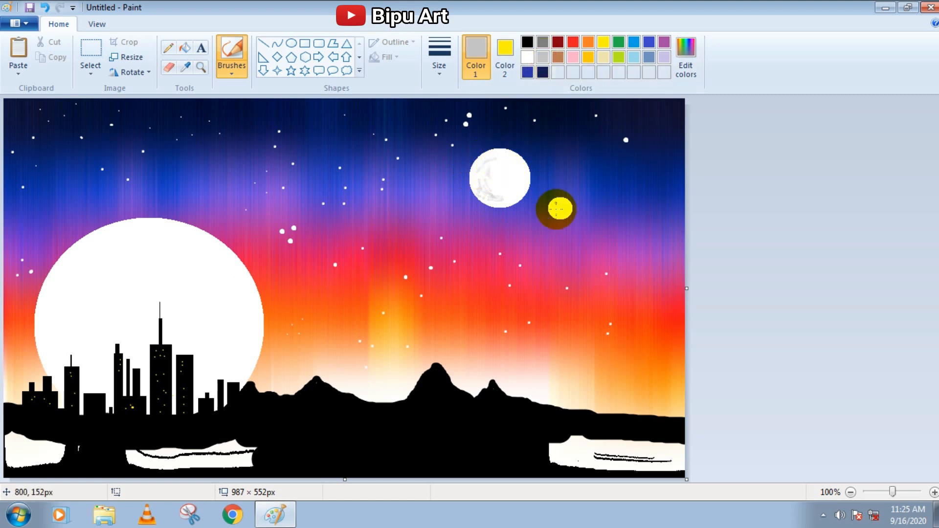
click(543, 43)
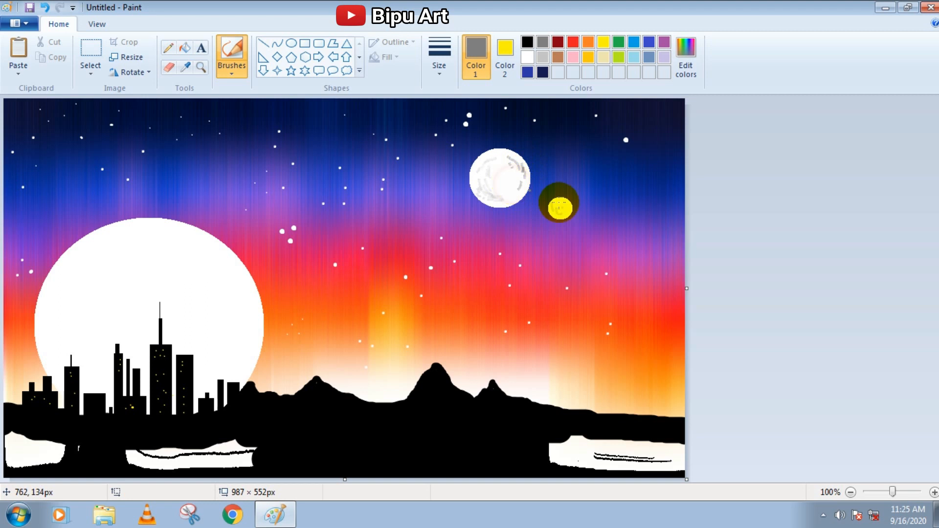
- Blend the gray crater marks on both small moons with white strokes
click(527, 57)
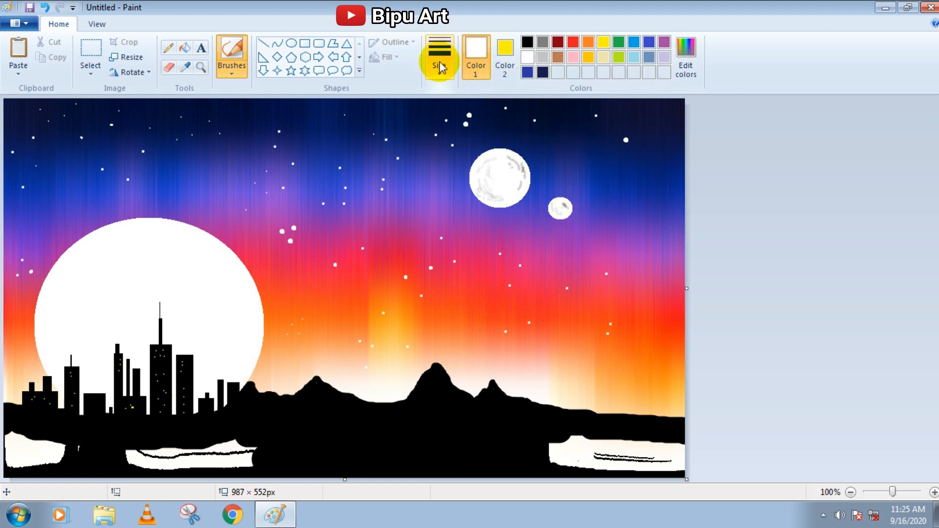
click(517, 175)
click(499, 198)
click(561, 208)
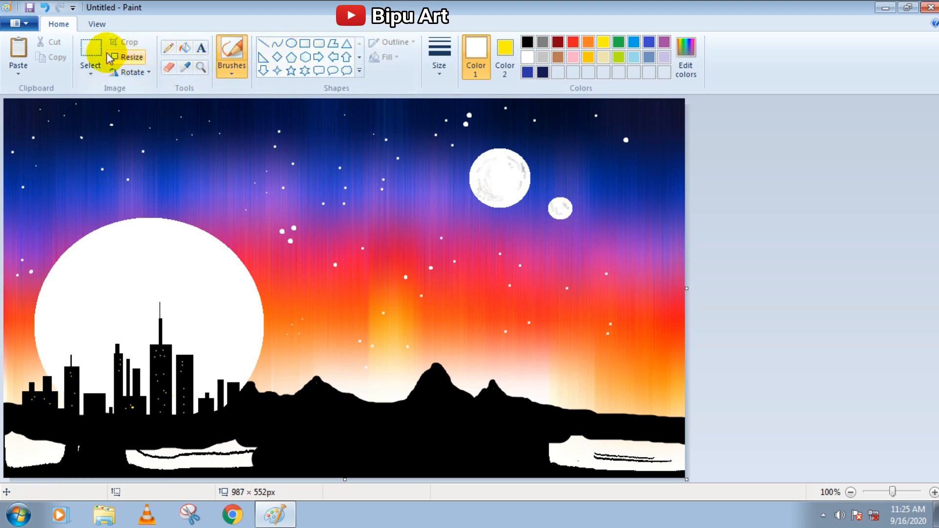
- Select a rectangular strip of about 981 × 181 px covering the skyline and mountains down to the black ground
click(91, 48)
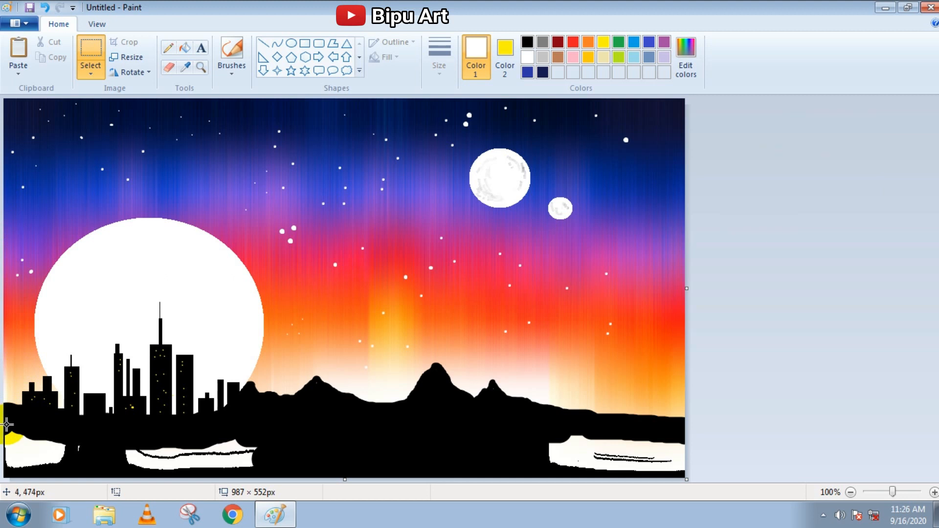
drag(161, 429, 267, 433)
drag(507, 441, 712, 284)
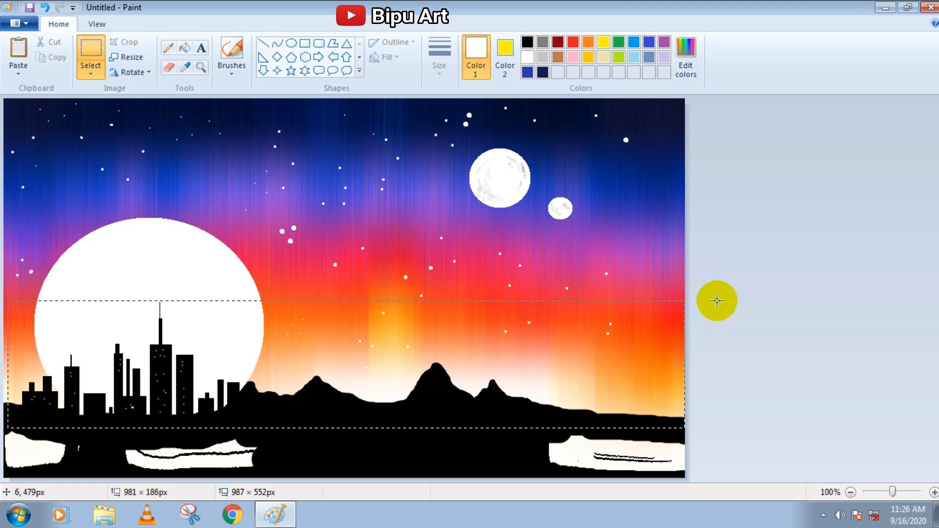
drag(717, 304, 717, 304)
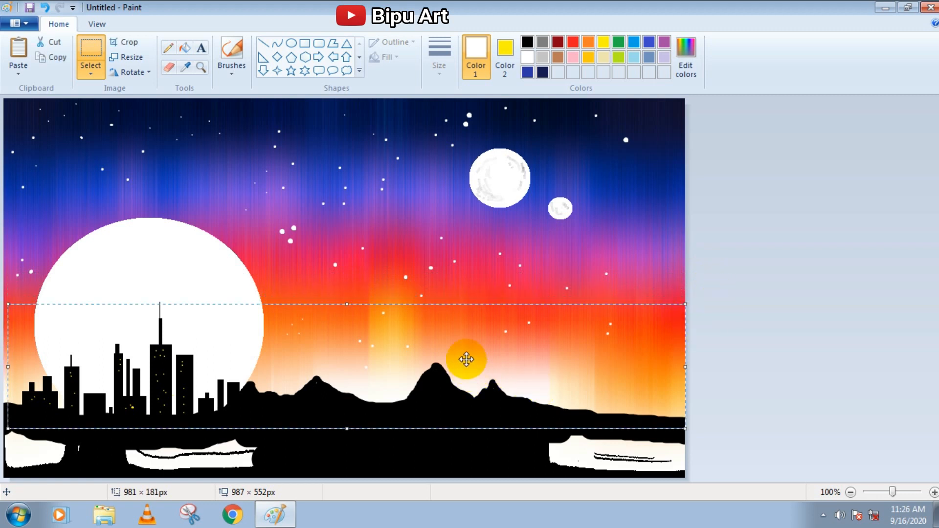
- Copy the selected skyline strip and paste it onto the canvas
right_click(466, 361)
click(490, 228)
right_click(324, 165)
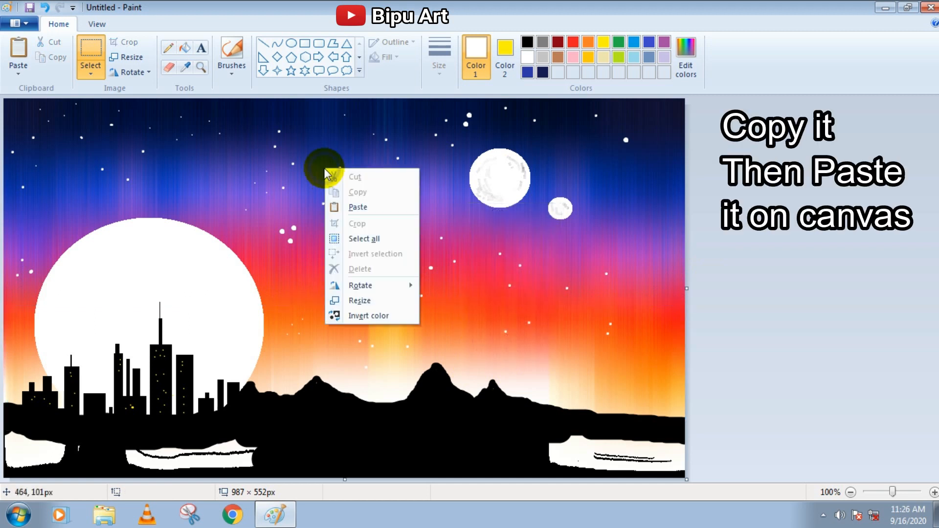
click(356, 206)
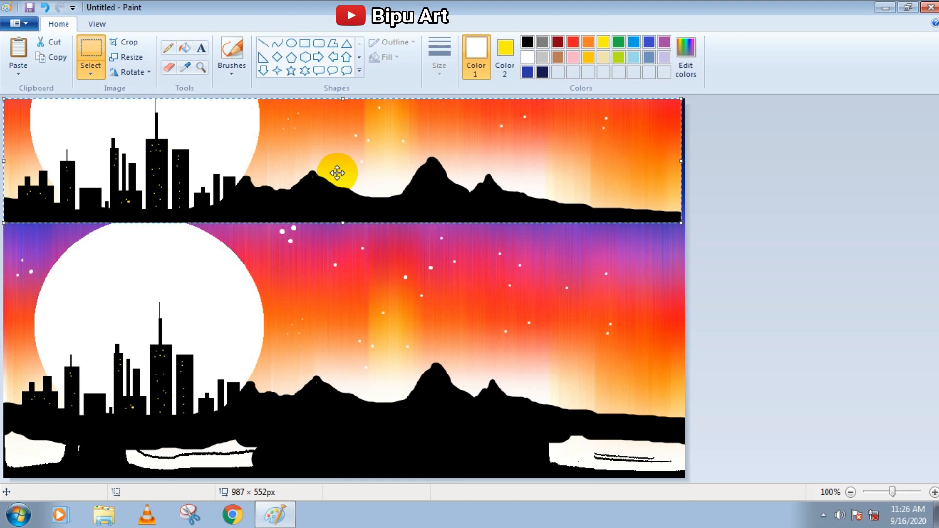
- Flip the pasted skyline strip vertically and position it directly under the ground to form the water reflection
right_click(337, 172)
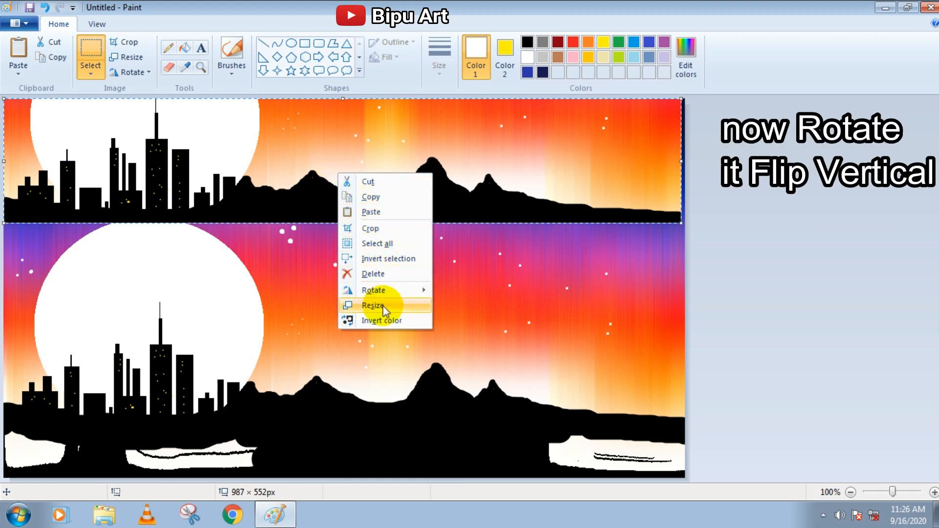
mouse_move(384, 296)
click(447, 338)
drag(341, 154, 298, 309)
drag(295, 272, 328, 470)
drag(8, 452, 87, 460)
drag(6, 460, 18, 356)
drag(157, 356, 147, 471)
click(321, 380)
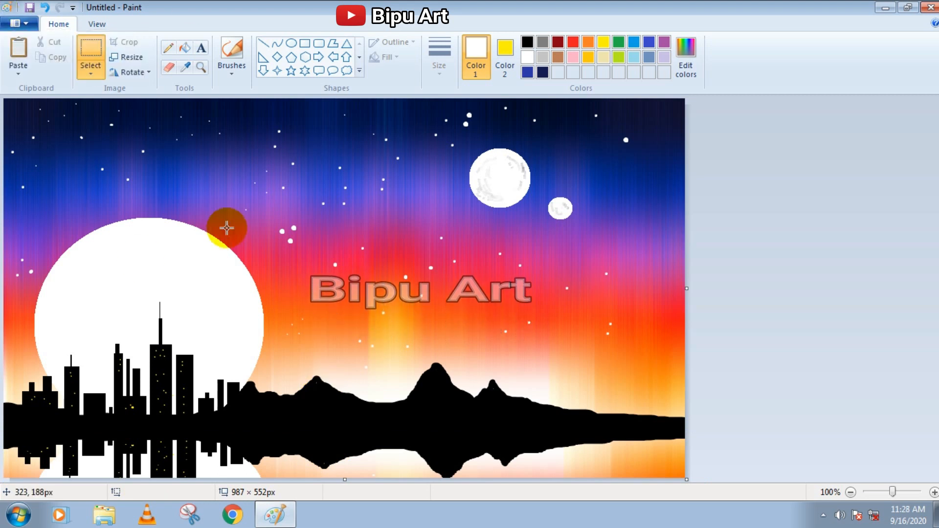
right_click(566, 210)
key(ctrl+z)
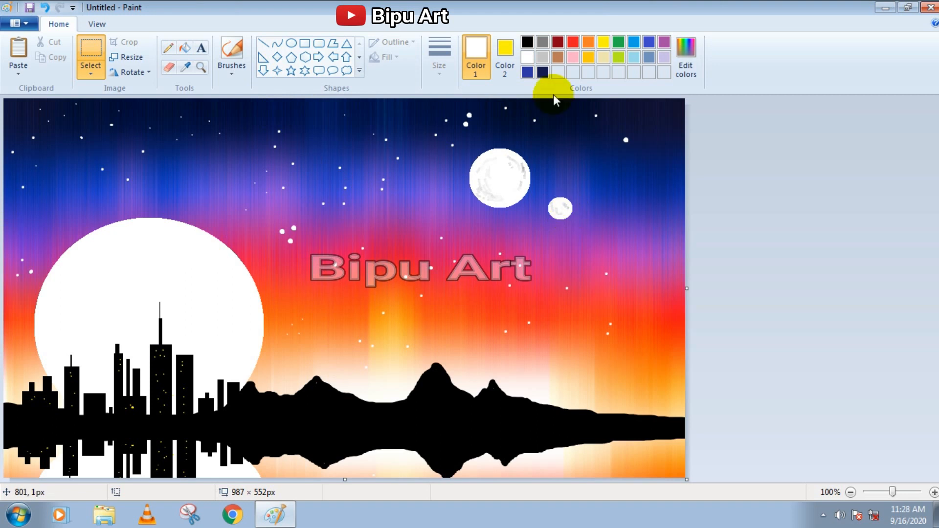
- Sample the pale orange above the mountains' slope and draw thin horizontal Pencil ripples across the reflection
click(583, 388)
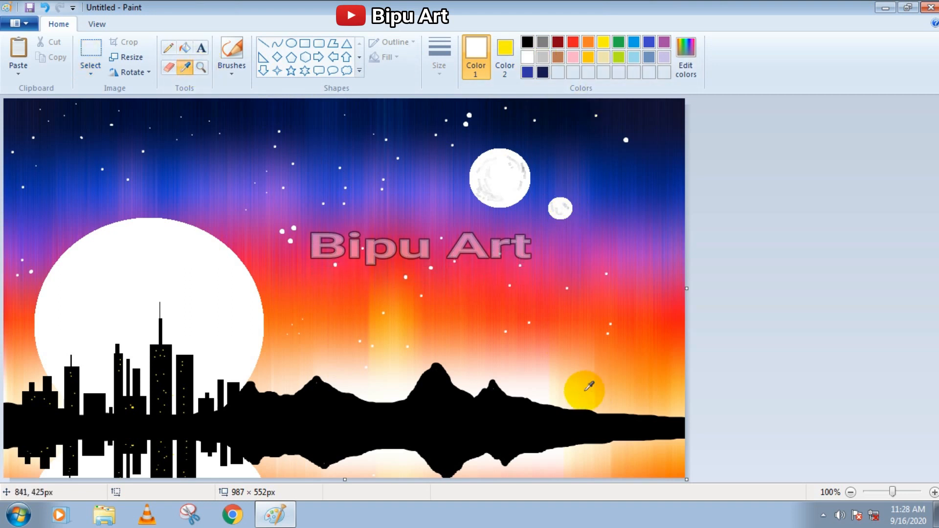
click(167, 49)
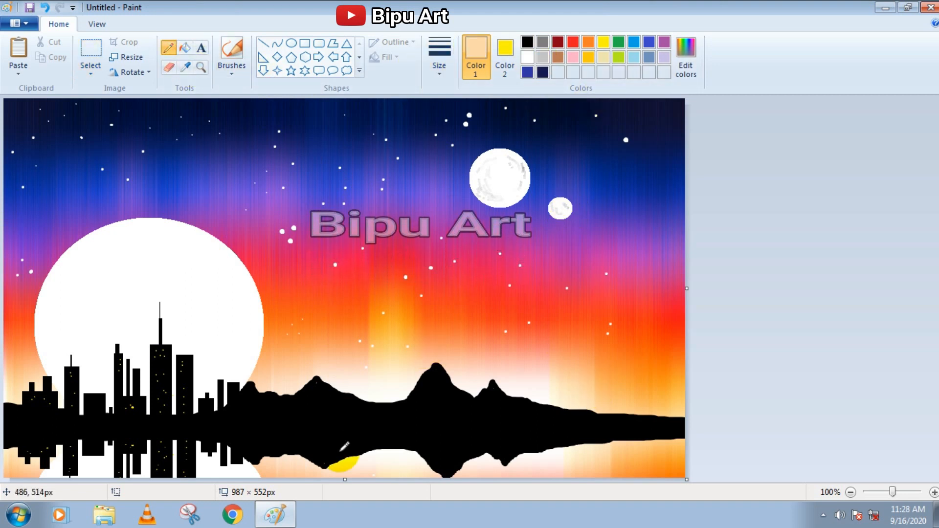
mouse_move(342, 457)
mouse_down()
mouse_move(430, 452)
mouse_move(488, 462)
mouse_move(533, 451)
mouse_move(299, 459)
mouse_move(315, 463)
mouse_move(367, 456)
mouse_move(274, 444)
mouse_move(131, 467)
mouse_move(89, 454)
mouse_move(67, 468)
mouse_move(324, 468)
mouse_move(211, 465)
mouse_move(262, 471)
mouse_move(253, 467)
mouse_move(407, 459)
mouse_move(333, 444)
mouse_move(10, 428)
mouse_up()
click(675, 481)
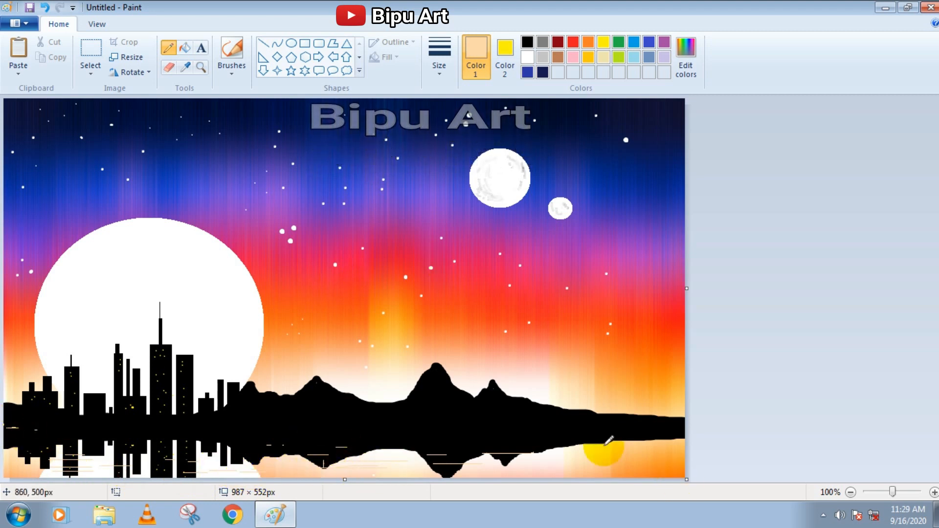
- Mix a dark gray (red 64, green 64, blue 64) and draw a thin horizontal waterline across the full width
click(185, 67)
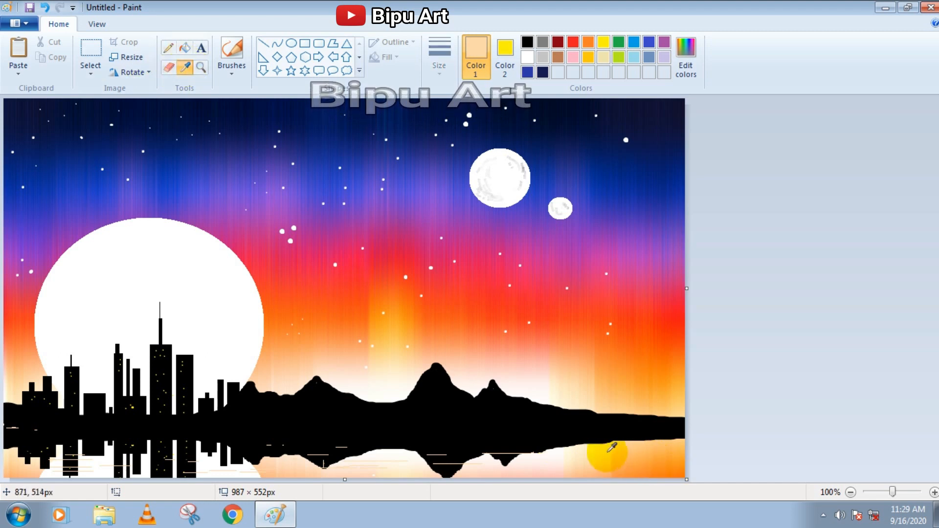
click(527, 42)
click(686, 58)
click(617, 278)
drag(617, 278, 614, 262)
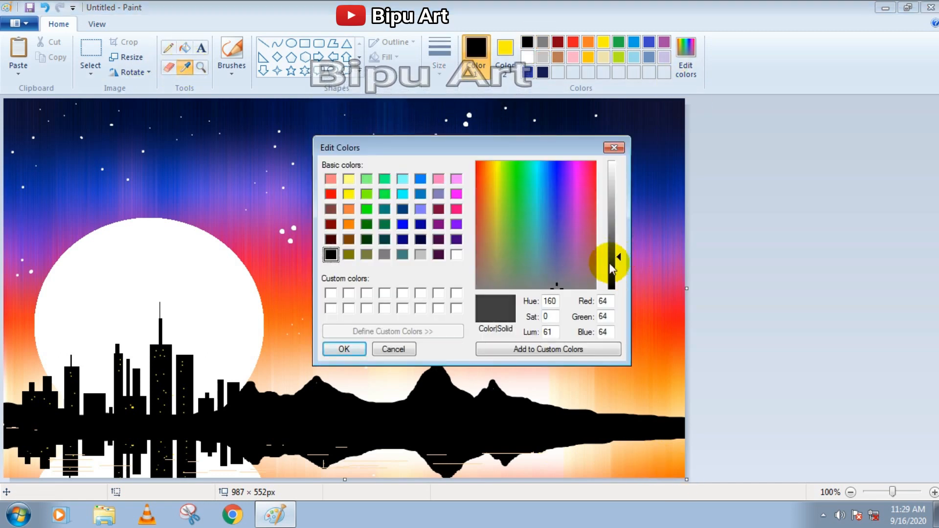
click(344, 349)
click(168, 48)
drag(7, 429, 699, 423)
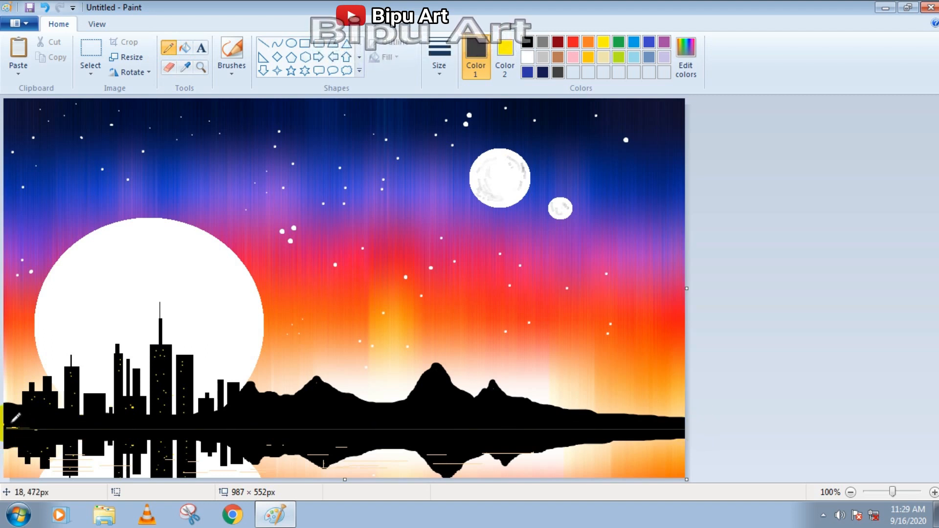
- Draw short dark gray horizontal ripples over the mountain reflection and the orange water near the painting's edge
drag(405, 439, 304, 441)
drag(359, 457, 386, 458)
drag(410, 457, 426, 451)
drag(481, 463, 443, 465)
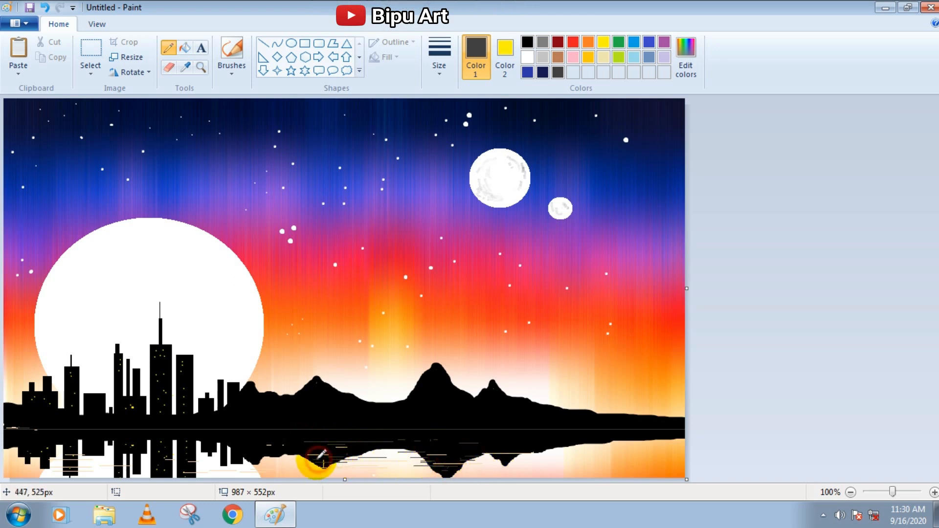
click(277, 467)
mouse_move(665, 458)
mouse_down()
mouse_move(656, 459)
mouse_move(663, 436)
mouse_up()
drag(663, 453, 613, 453)
drag(603, 435, 613, 434)
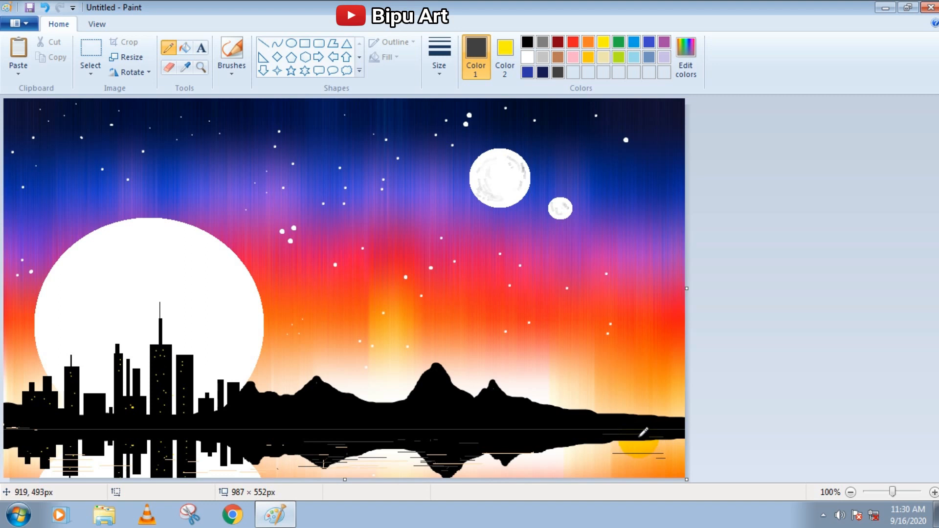
- Set the background color to white and the drawing color to black, and widen the canvas to 1300 px
drag(686, 288, 891, 265)
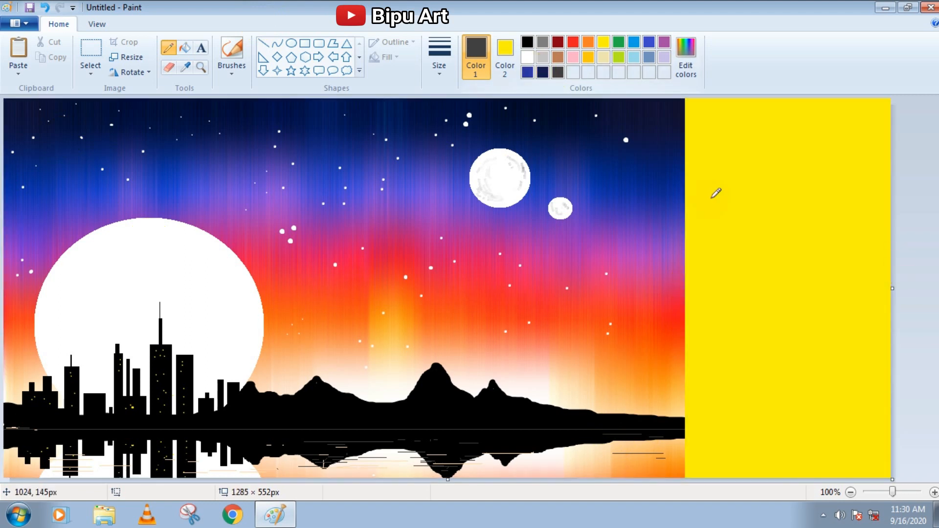
key(ctrl+z)
right_click(528, 57)
click(527, 41)
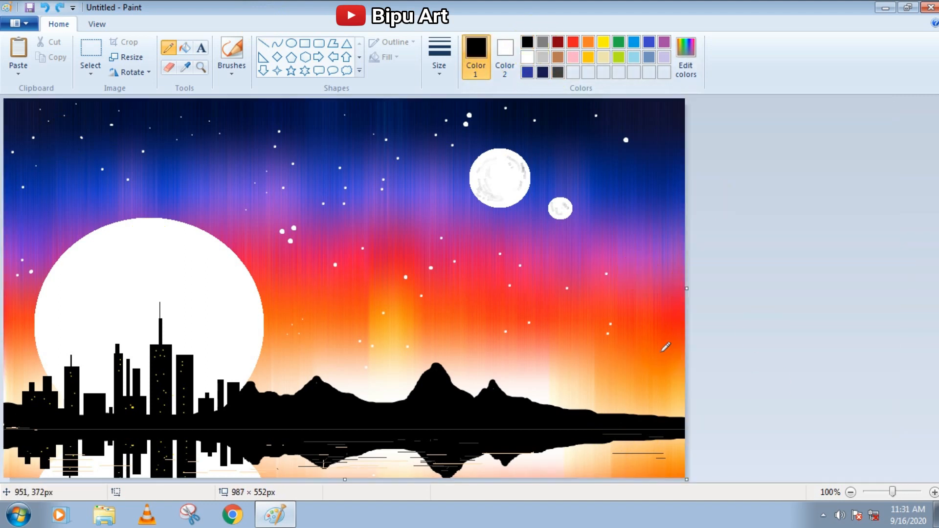
drag(686, 289, 901, 286)
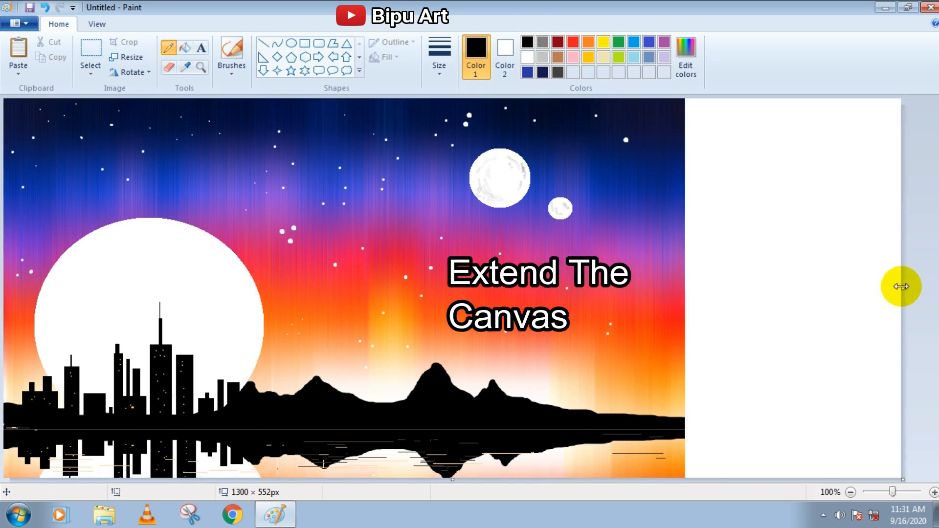
- Draw a thin, nearly vertical black line with a solid outline as a tree trunk in the blank white area
click(264, 43)
drag(767, 345, 782, 441)
click(382, 42)
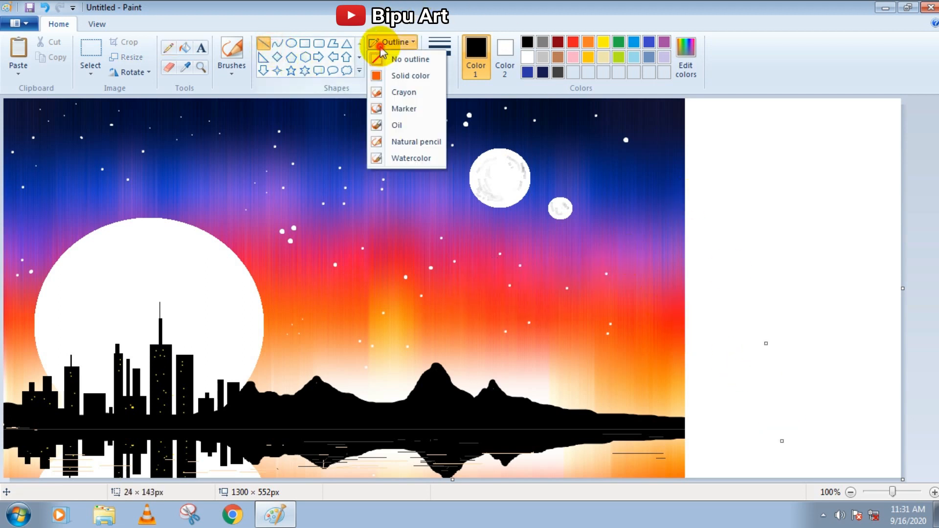
click(417, 75)
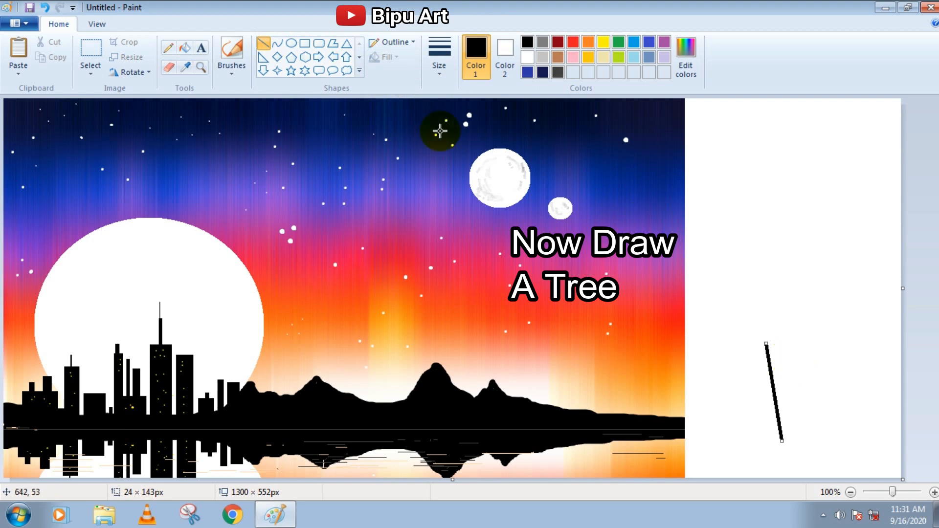
click(439, 56)
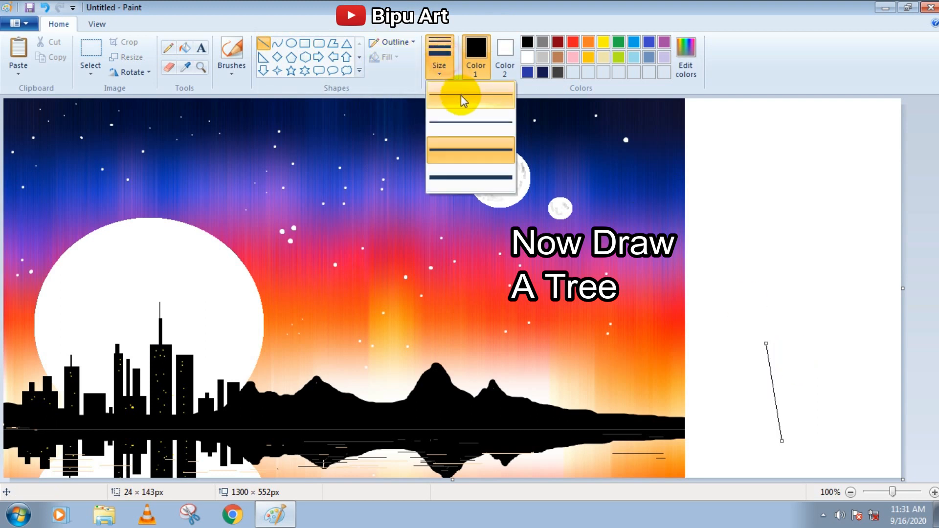
click(464, 120)
drag(765, 340, 780, 297)
drag(792, 441, 783, 455)
- Scribble black pine branches around the trunk with the Pencil at its thickest size, widening toward the base
click(226, 69)
click(168, 48)
click(434, 63)
click(467, 150)
click(439, 64)
click(467, 178)
mouse_move(784, 452)
mouse_down()
mouse_move(766, 439)
mouse_move(789, 426)
mouse_move(768, 413)
mouse_move(791, 402)
mouse_move(781, 305)
mouse_up()
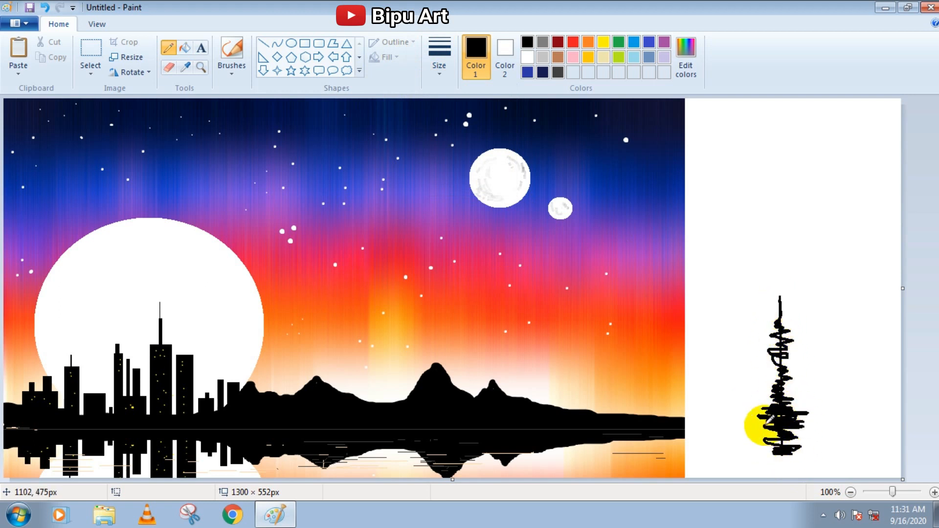
mouse_move(757, 437)
mouse_down()
mouse_move(776, 436)
mouse_move(755, 429)
mouse_move(790, 426)
mouse_move(766, 415)
mouse_move(774, 407)
mouse_move(798, 403)
mouse_move(766, 394)
mouse_move(799, 390)
mouse_move(767, 384)
mouse_move(798, 367)
mouse_move(763, 352)
mouse_move(781, 322)
mouse_up()
click(771, 370)
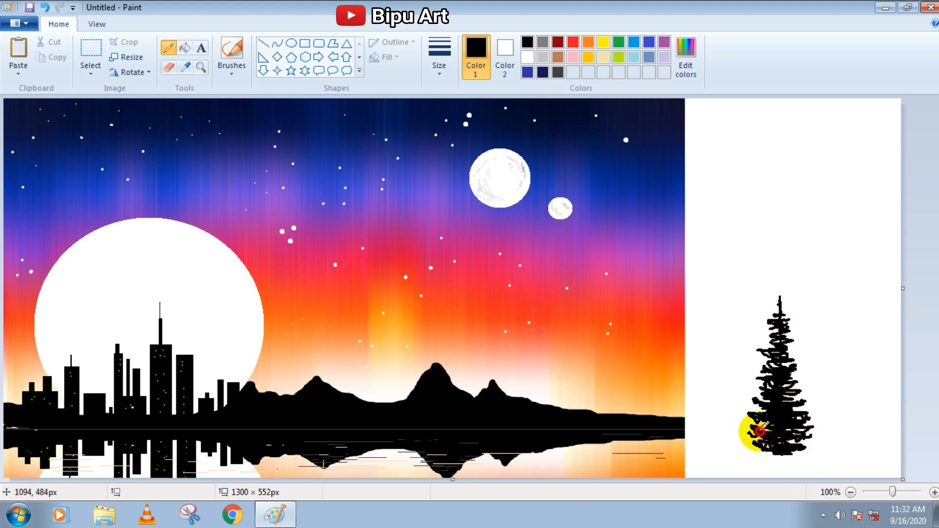
drag(759, 445, 810, 435)
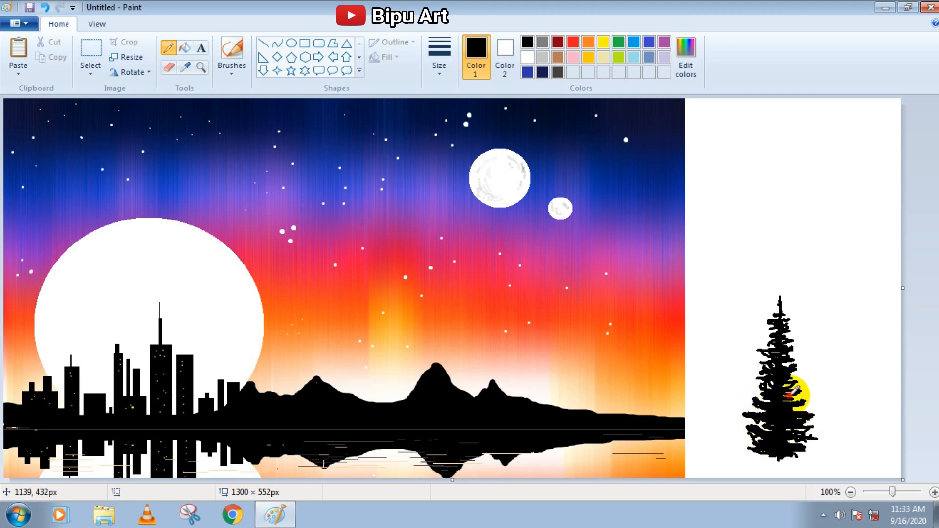
drag(789, 394, 799, 393)
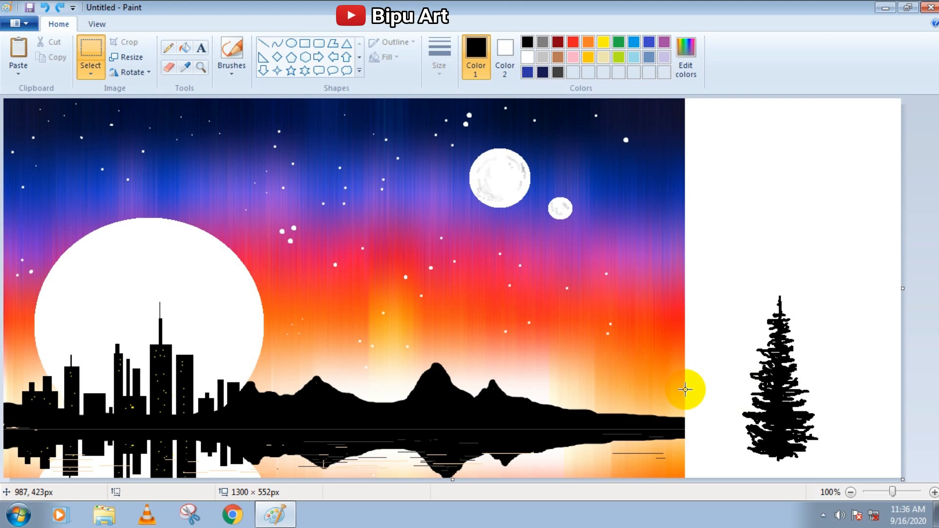
- Move the pine tree onto the painting's lower-right corner, and paste a smaller copy just left of it
drag(730, 280, 836, 472)
drag(783, 428, 664, 447)
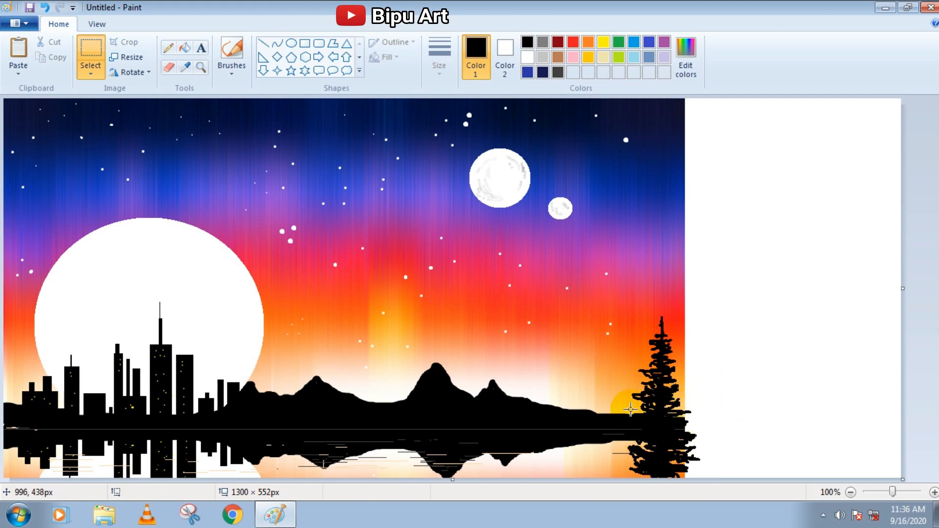
right_click(574, 397)
click(605, 280)
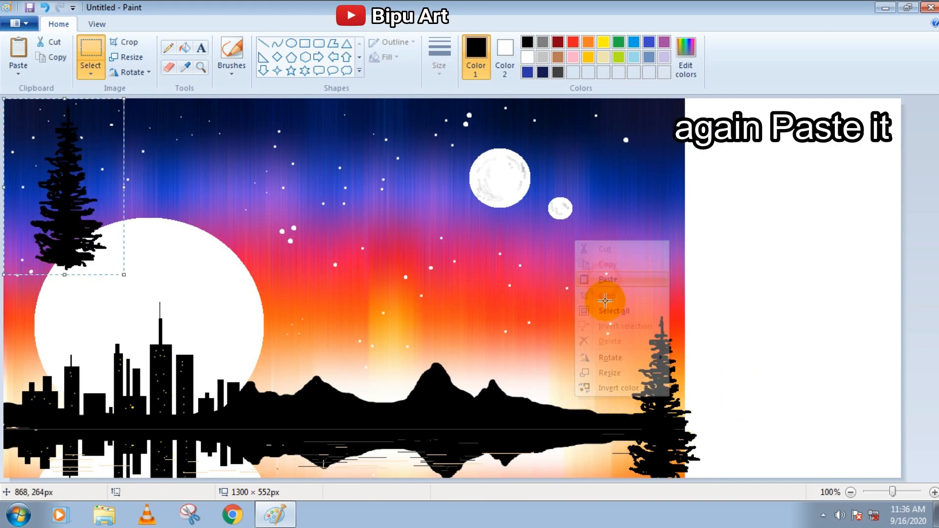
drag(63, 210, 601, 404)
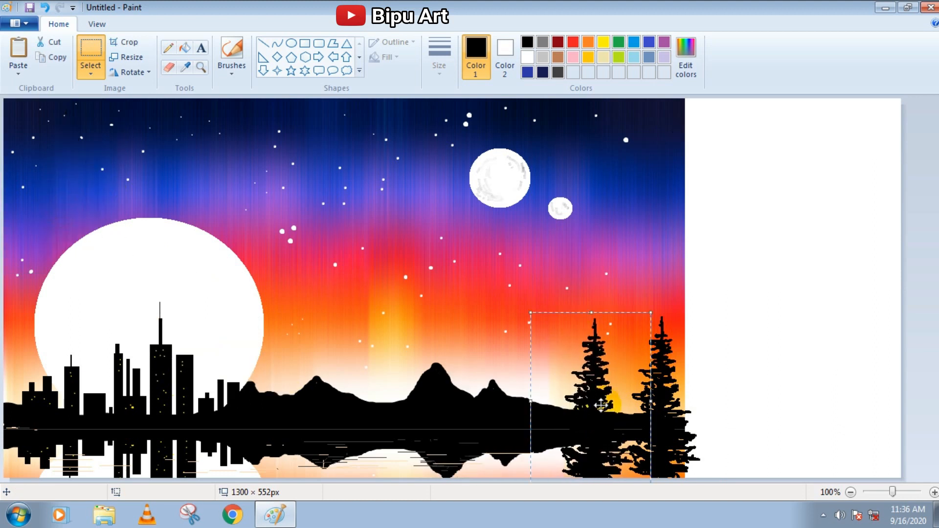
drag(650, 312, 629, 350)
drag(577, 408, 622, 403)
click(756, 381)
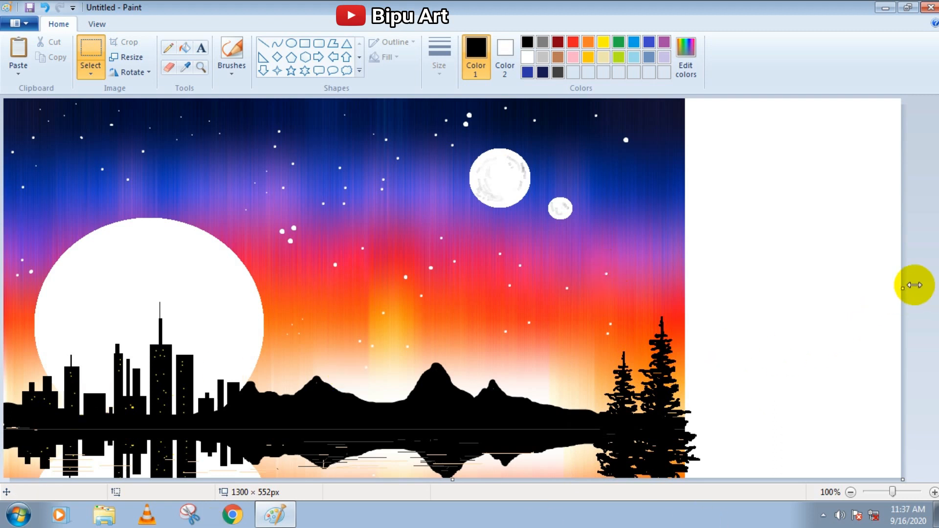
- Trim the canvas back to 987 px wide and paint black ground beneath the pines with the thickest Pencil
drag(902, 291, 685, 312)
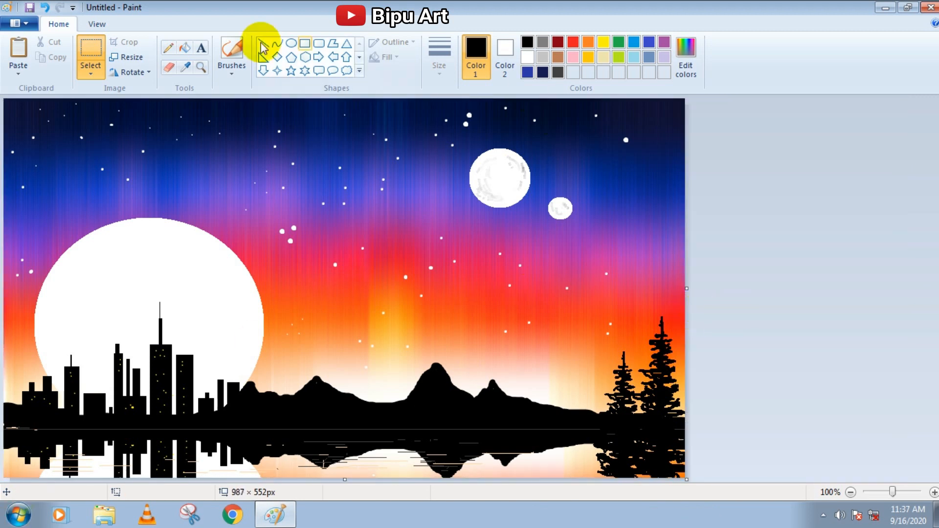
click(168, 47)
click(439, 56)
click(468, 180)
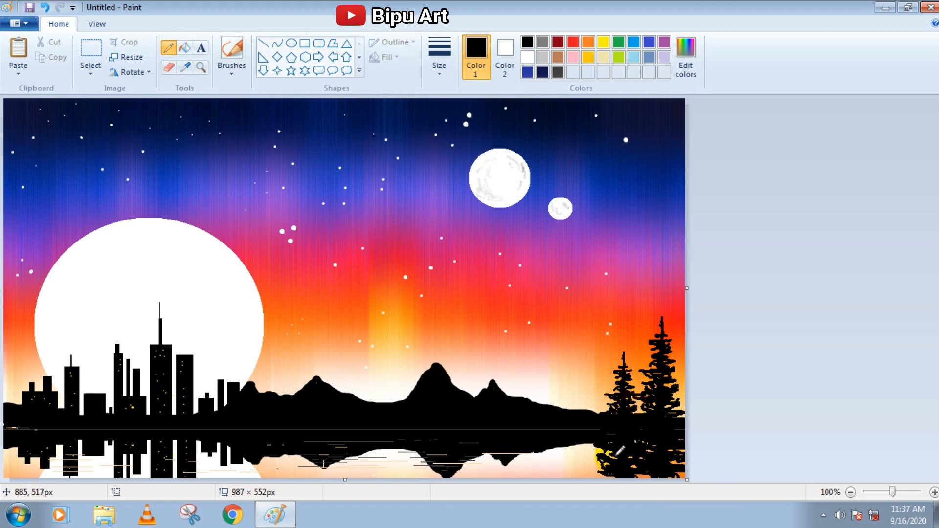
mouse_move(606, 472)
mouse_down()
mouse_move(671, 474)
mouse_move(585, 474)
mouse_move(682, 473)
mouse_up()
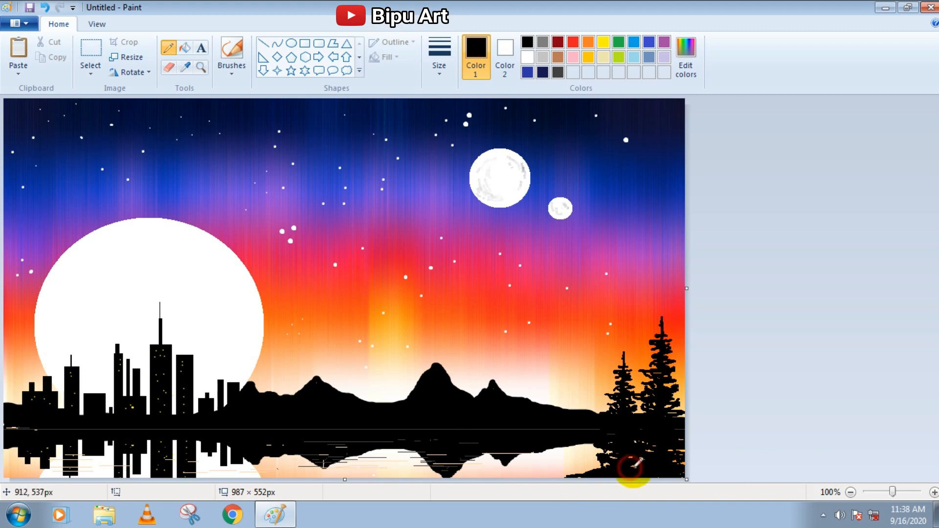
- Sample the pale sky color above the mountains and dot small Pencil highlights over both pines
click(185, 66)
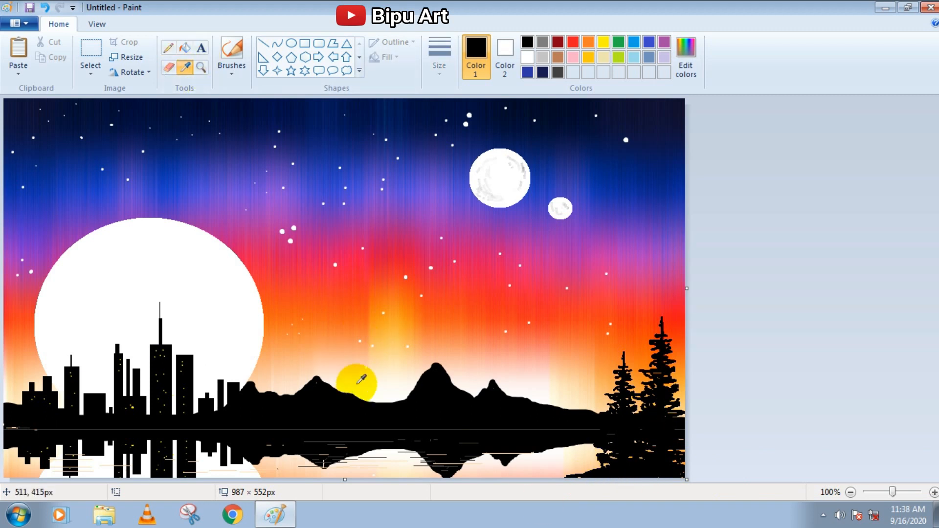
click(356, 384)
click(439, 56)
click(457, 139)
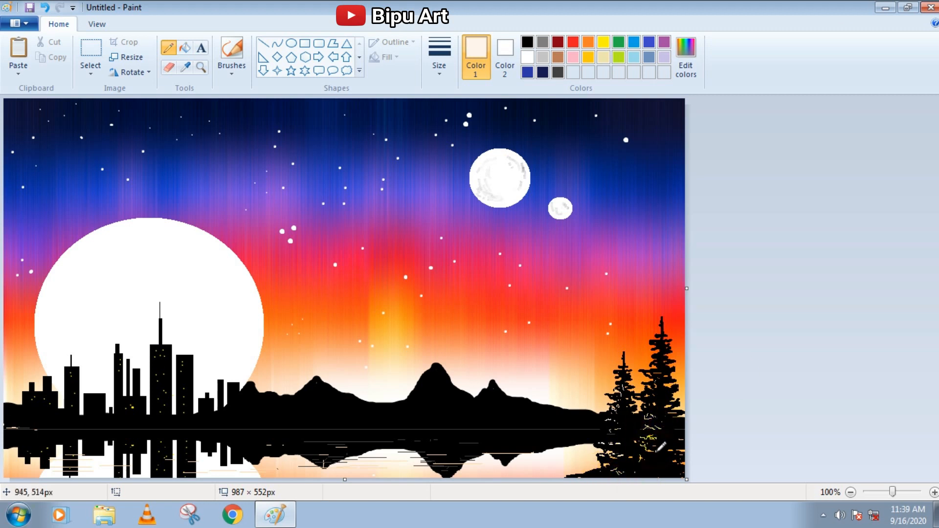
- Thin out the pale highlights with black Pencil strokes and extend the small pine's lower branches outward
click(527, 42)
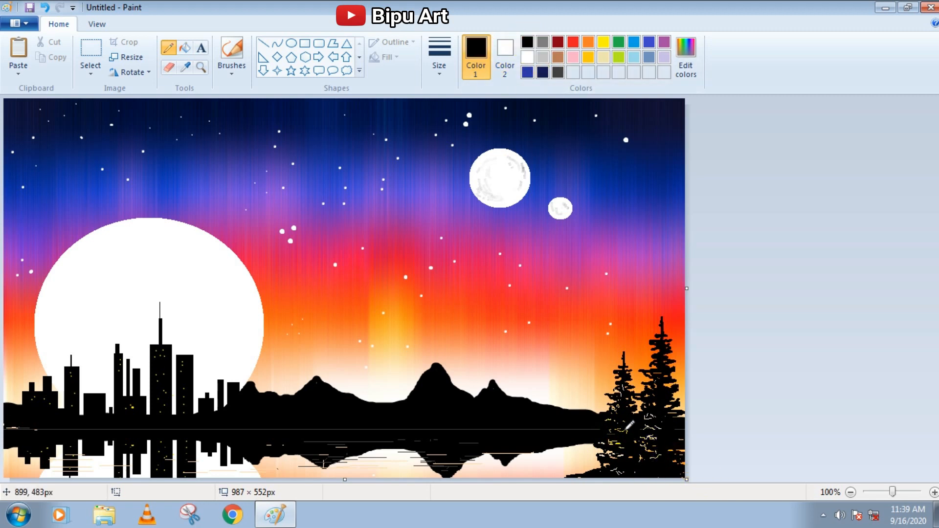
click(439, 56)
click(469, 146)
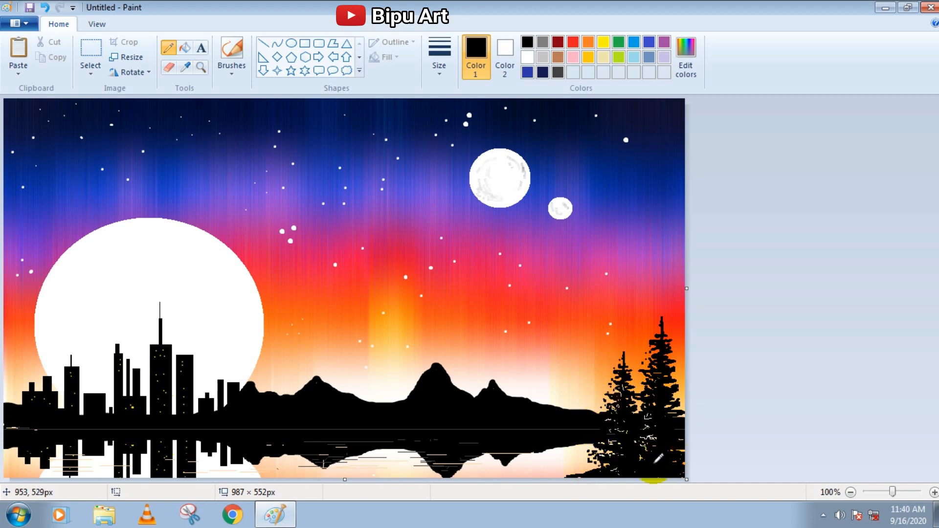
- Brush soft light highlights onto the pines' lower branches and the ground at their base, finishing with white
click(505, 54)
click(232, 53)
click(440, 57)
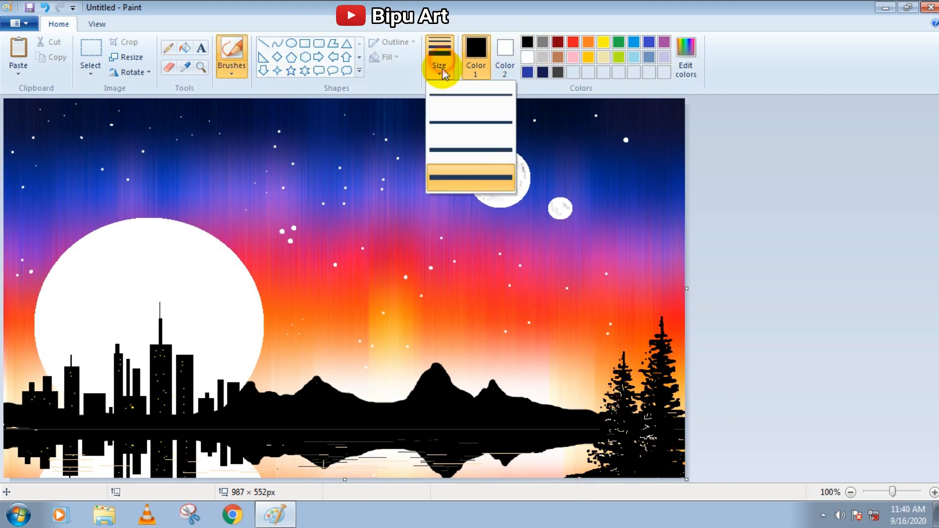
click(447, 62)
click(482, 61)
mouse_move(606, 411)
mouse_down()
mouse_move(622, 419)
mouse_move(654, 365)
mouse_move(656, 401)
mouse_move(668, 418)
mouse_move(658, 437)
mouse_up()
drag(620, 468, 604, 475)
click(526, 42)
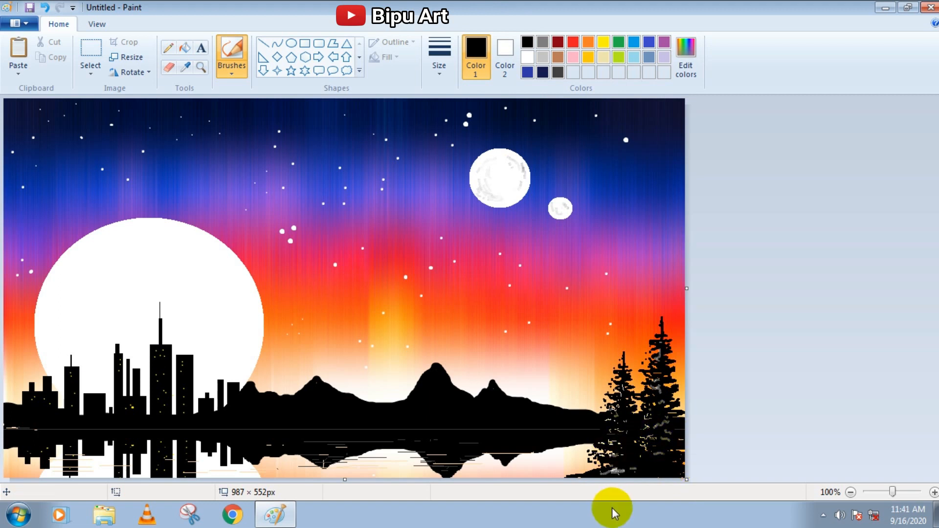
click(527, 58)
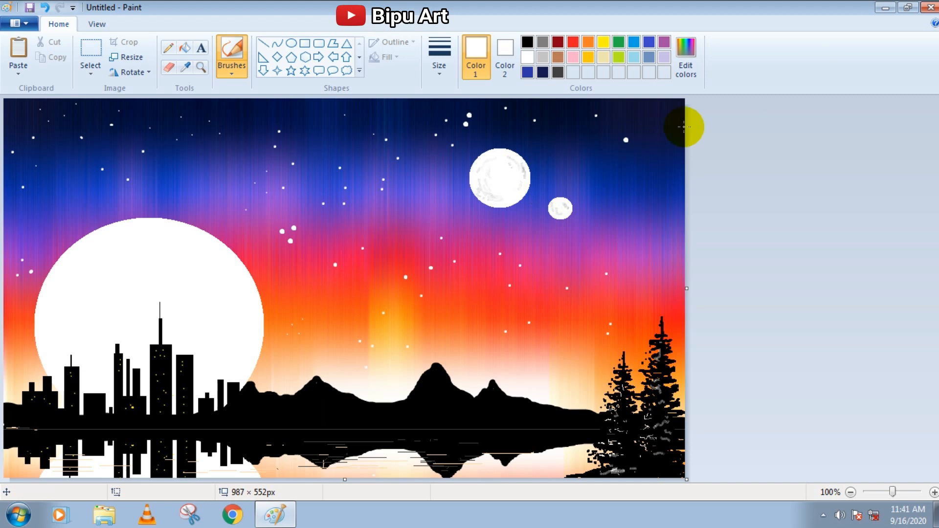
- Frame the painting with an unfilled white rectangle fitted evenly along all four canvas edges
click(304, 43)
click(389, 57)
click(386, 90)
mouse_move(4, 100)
mouse_down()
mouse_move(533, 421)
mouse_move(681, 473)
mouse_up()
drag(684, 287, 685, 287)
mouse_move(346, 474)
mouse_down()
mouse_move(347, 466)
mouse_move(356, 477)
mouse_up()
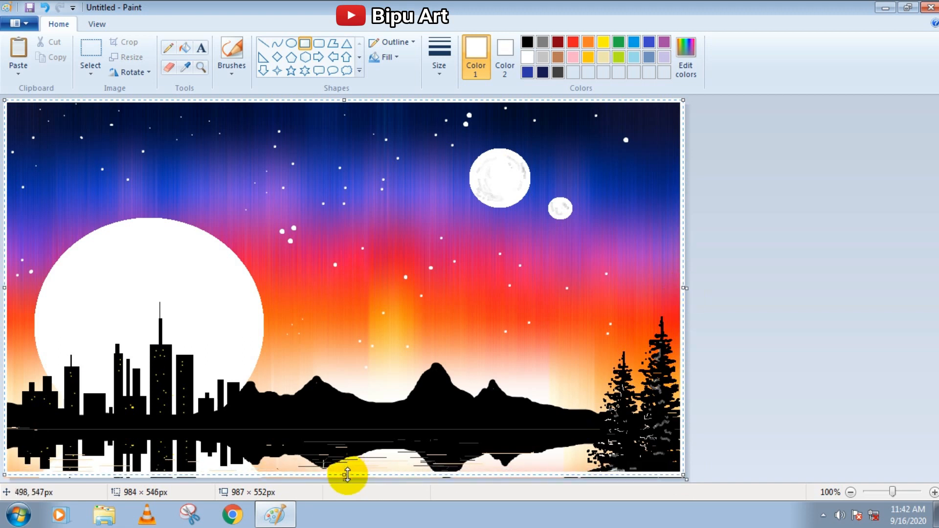
drag(4, 287, 8, 287)
drag(351, 104, 352, 100)
click(371, 134)
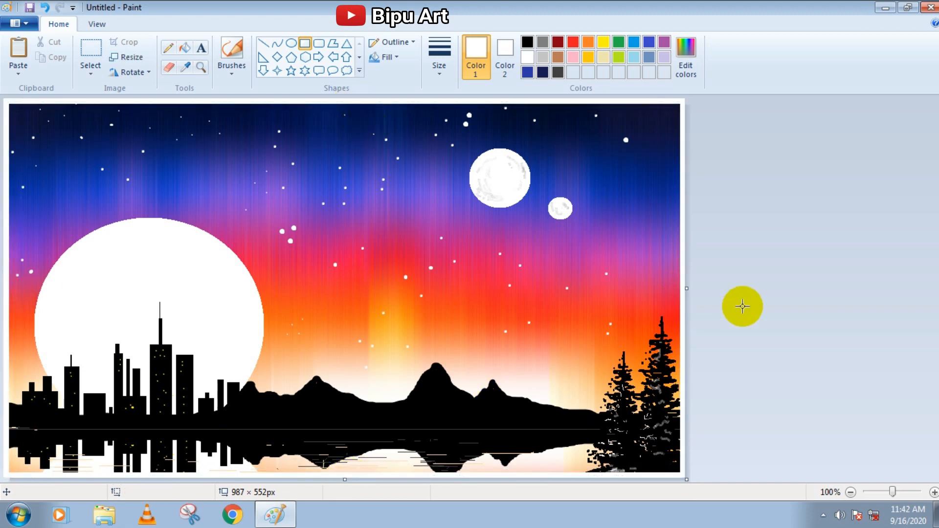
- Dot tiny white Pencil stars across the sky around the large moon, between the small moons and above the pines
click(168, 48)
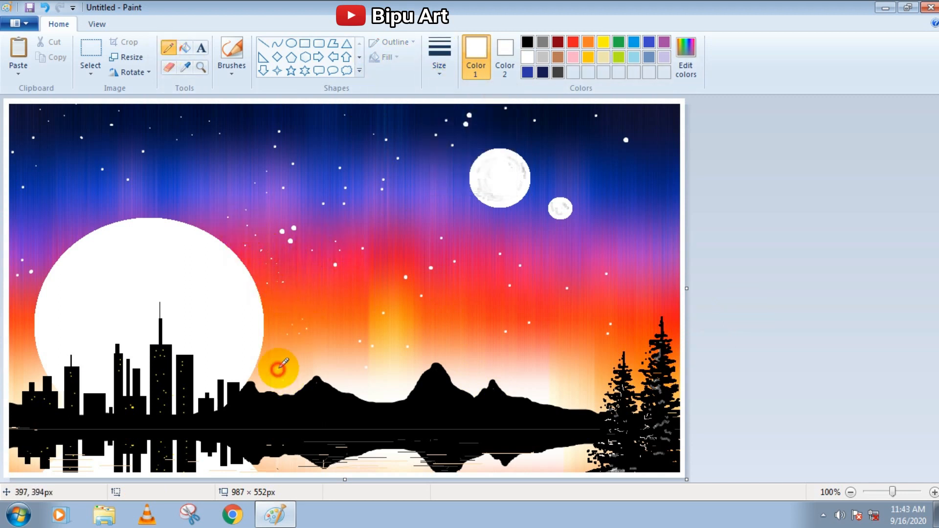
click(43, 209)
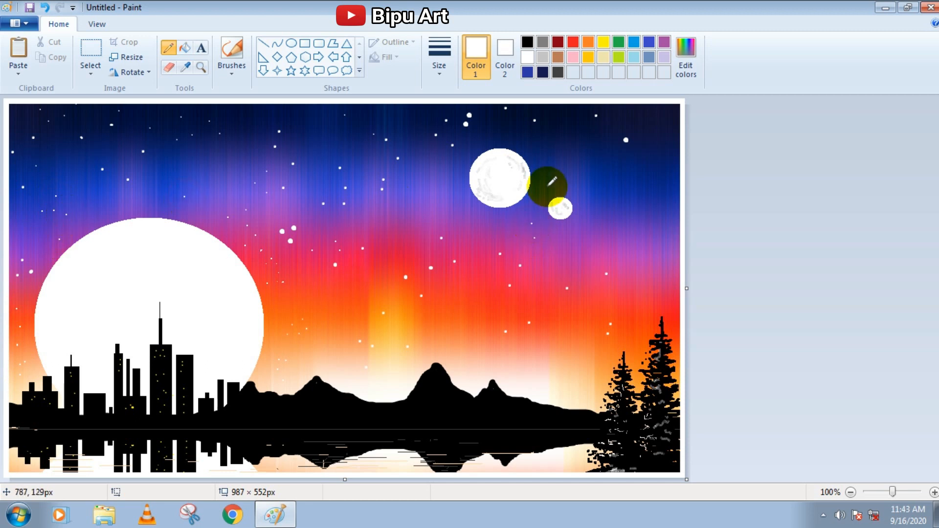
click(603, 181)
click(579, 168)
click(658, 219)
click(646, 233)
click(627, 256)
click(582, 350)
click(637, 338)
click(635, 326)
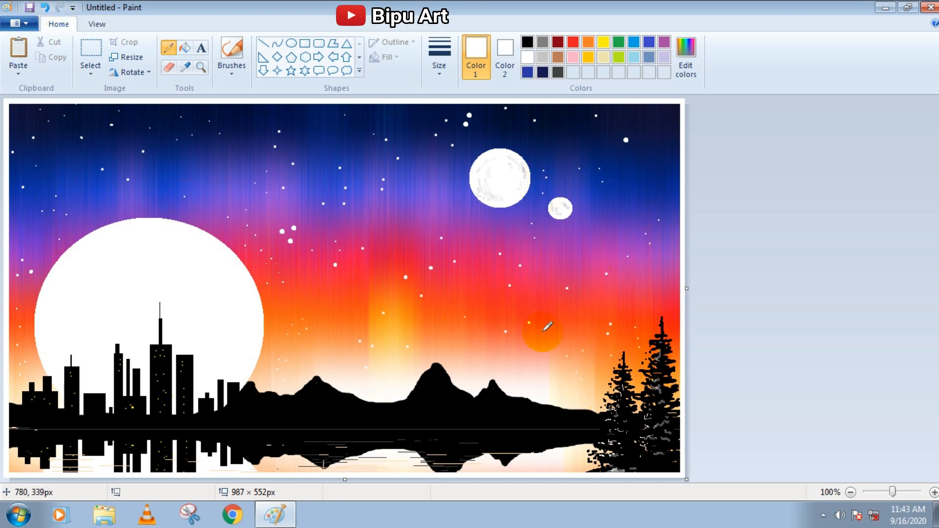
click(527, 42)
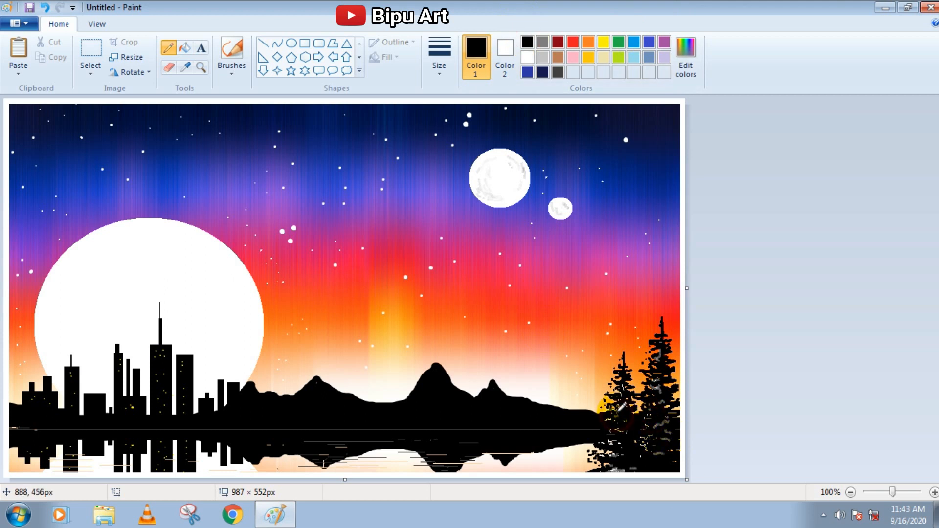
click(439, 372)
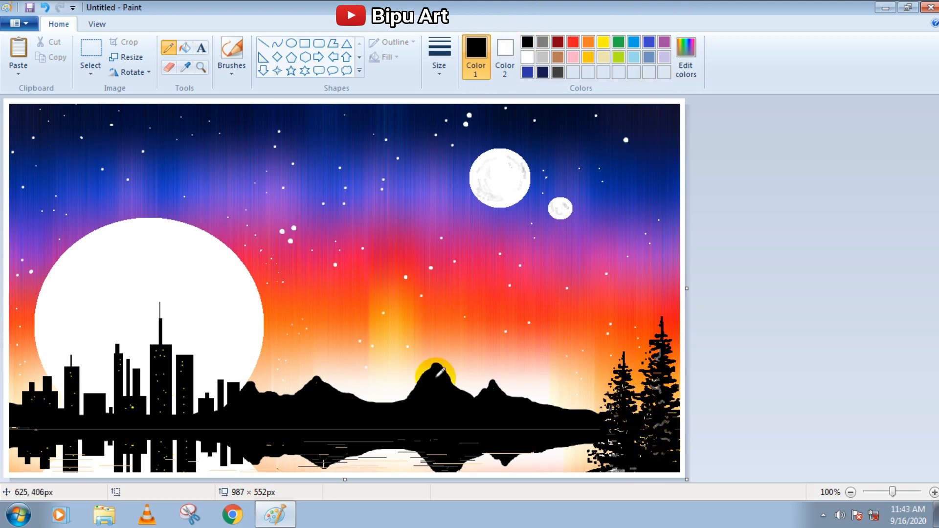
click(527, 57)
click(542, 57)
click(45, 7)
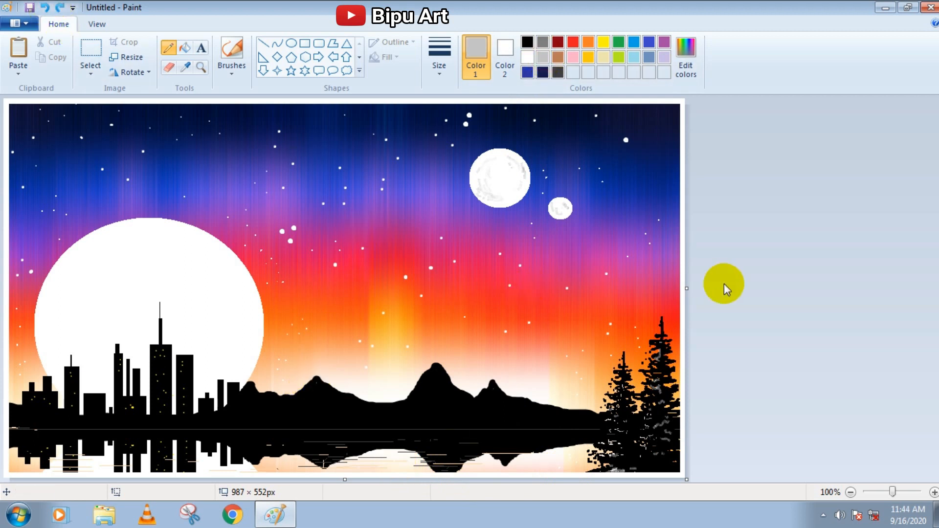
- Sign the painting with "Bipu Art" in white script text over the ground at the base of the pines
click(201, 47)
click(598, 470)
text(Bipu Art)
drag(599, 455, 611, 446)
click(615, 423)
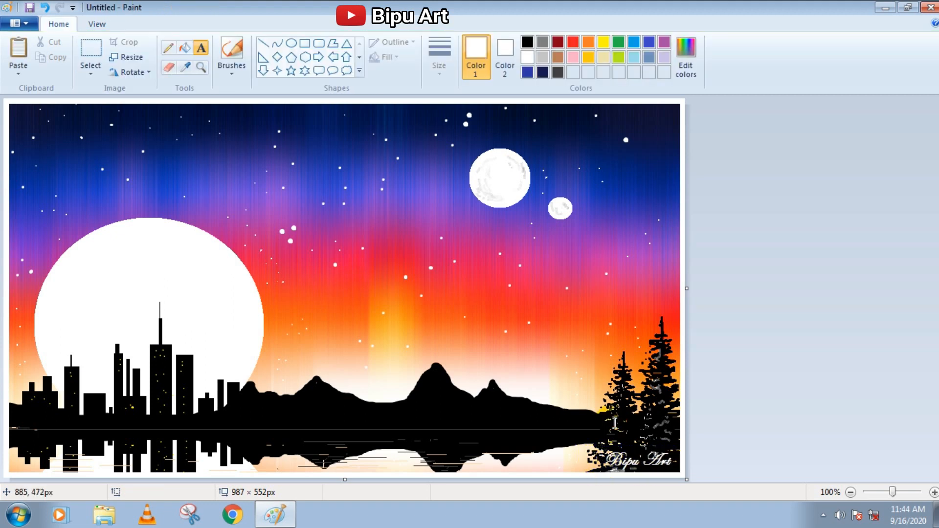